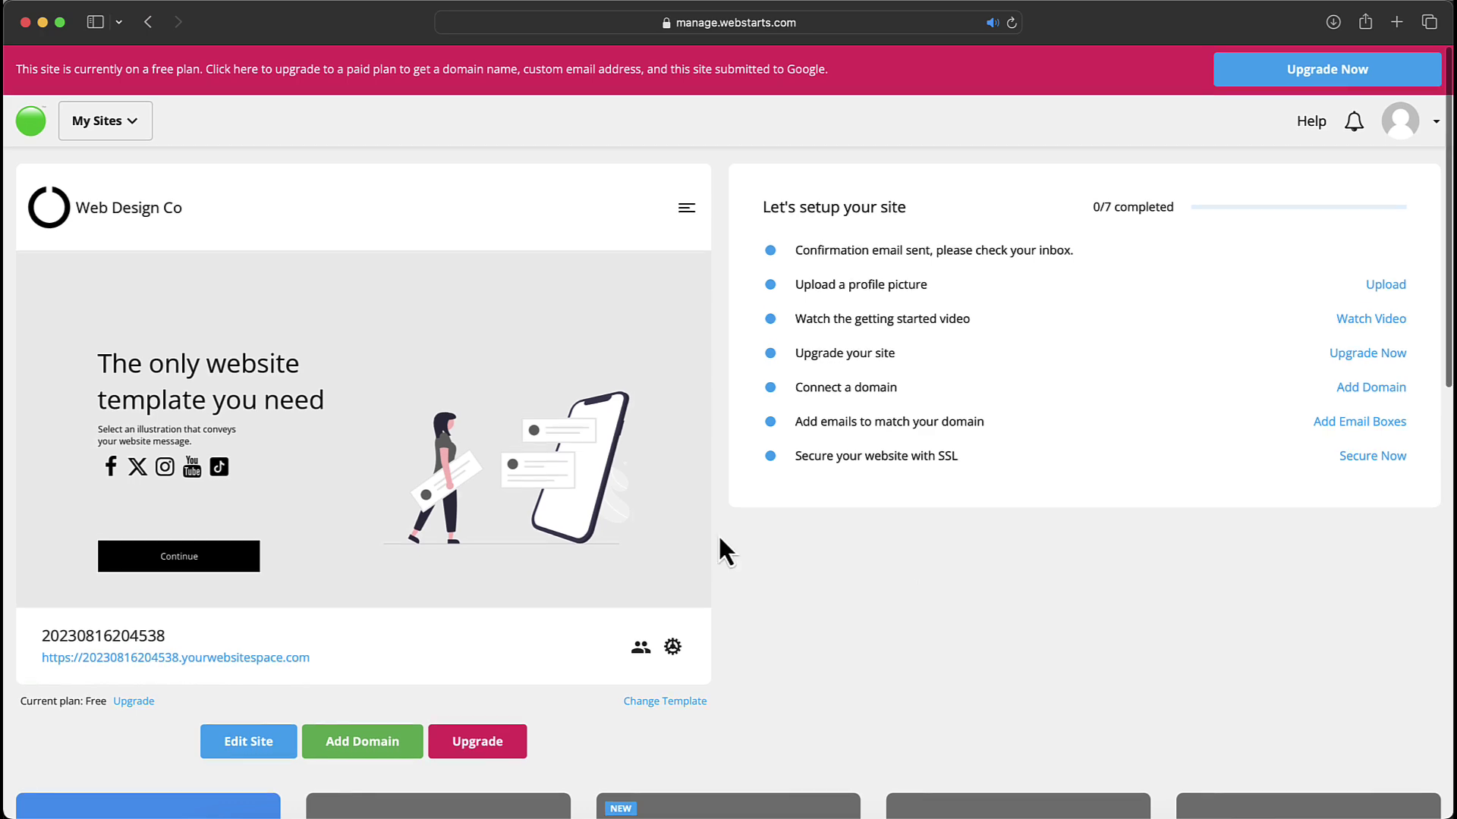
Scroll through the site, then open it in the WebStarts editor
{"action": "scroll", "coordinate": [718, 534], "scroll_direction": "down", "scroll_amount": 5}
{"action": "scroll", "coordinate": [720, 536], "scroll_direction": "down", "scroll_amount": 4}
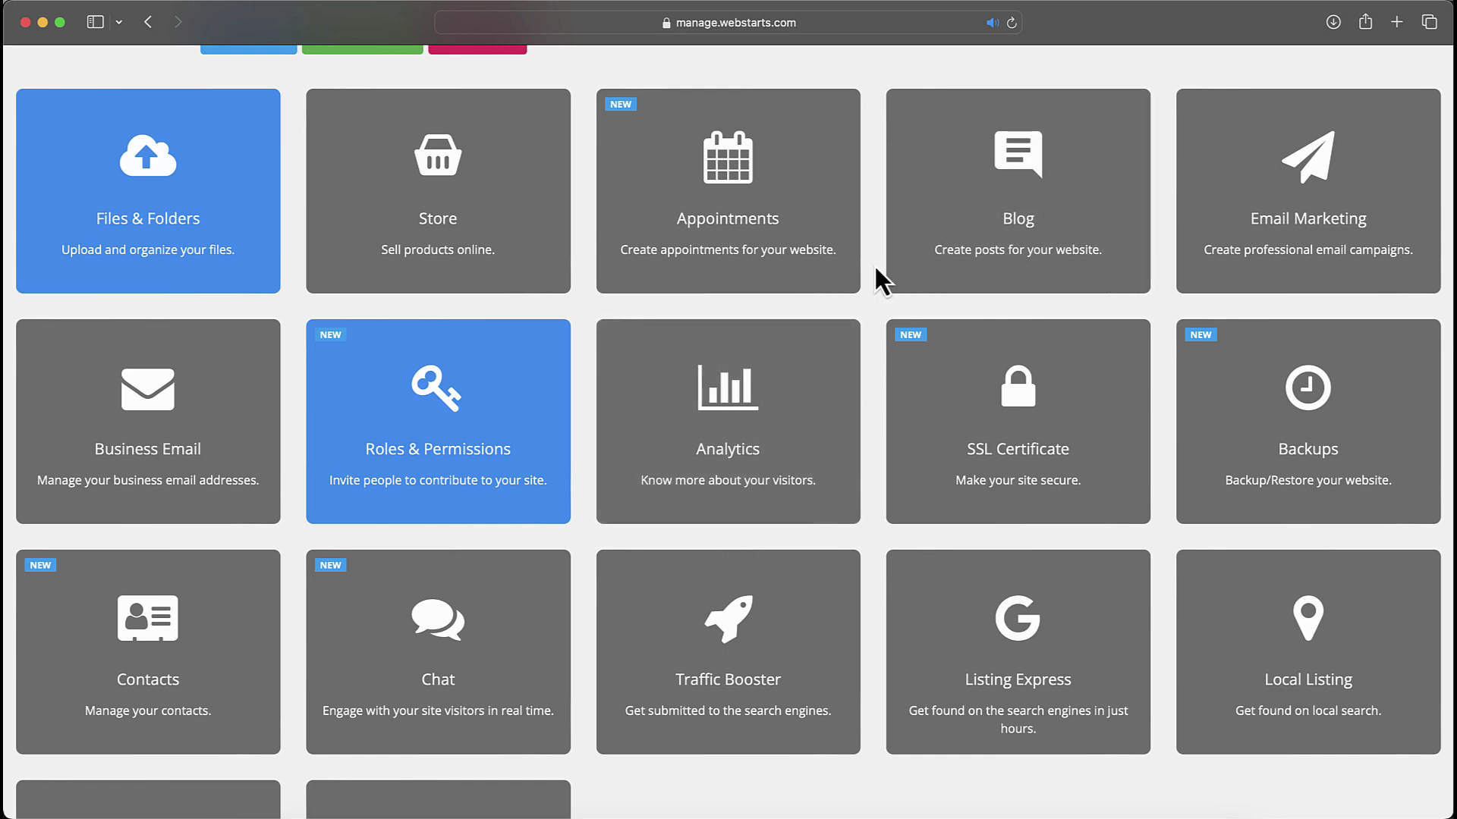
{"action": "scroll", "coordinate": [878, 279], "scroll_direction": "up", "scroll_amount": 3}
{"action": "scroll", "coordinate": [875, 268], "scroll_direction": "up", "scroll_amount": 5}
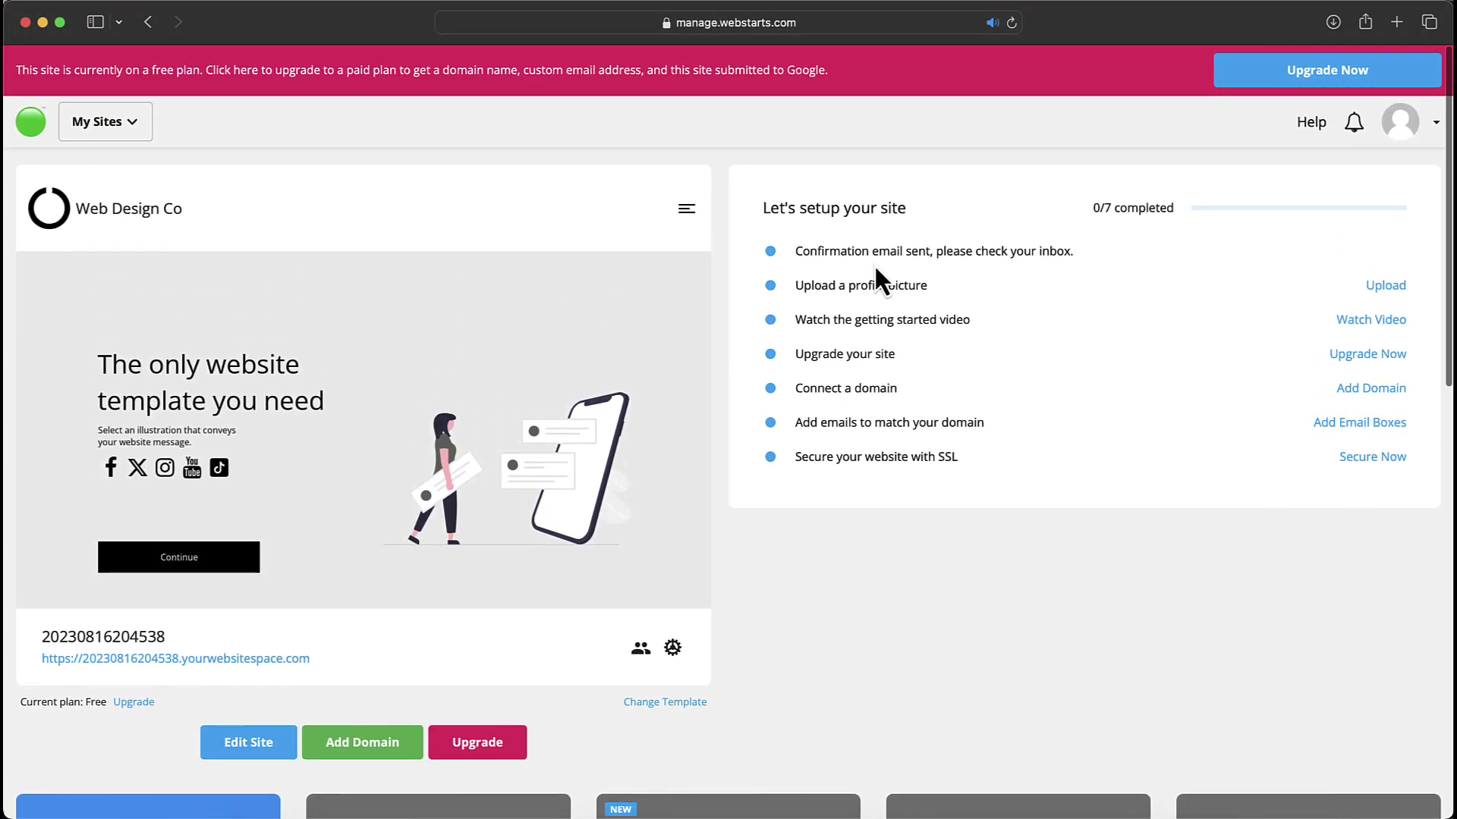
{"action": "mouse_move", "coordinate": [474, 394]}
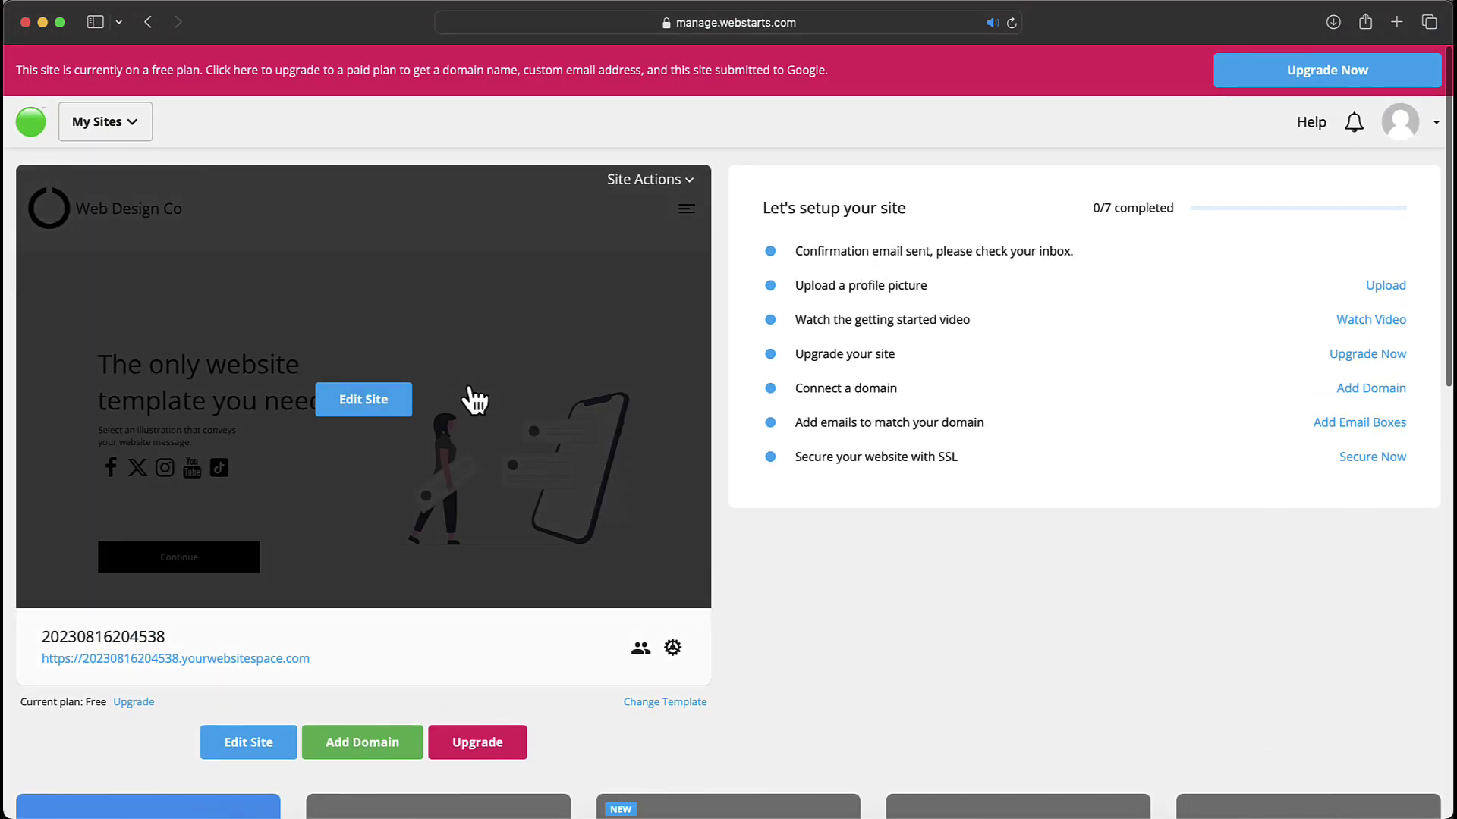
{"action": "left_click", "coordinate": [362, 401]}
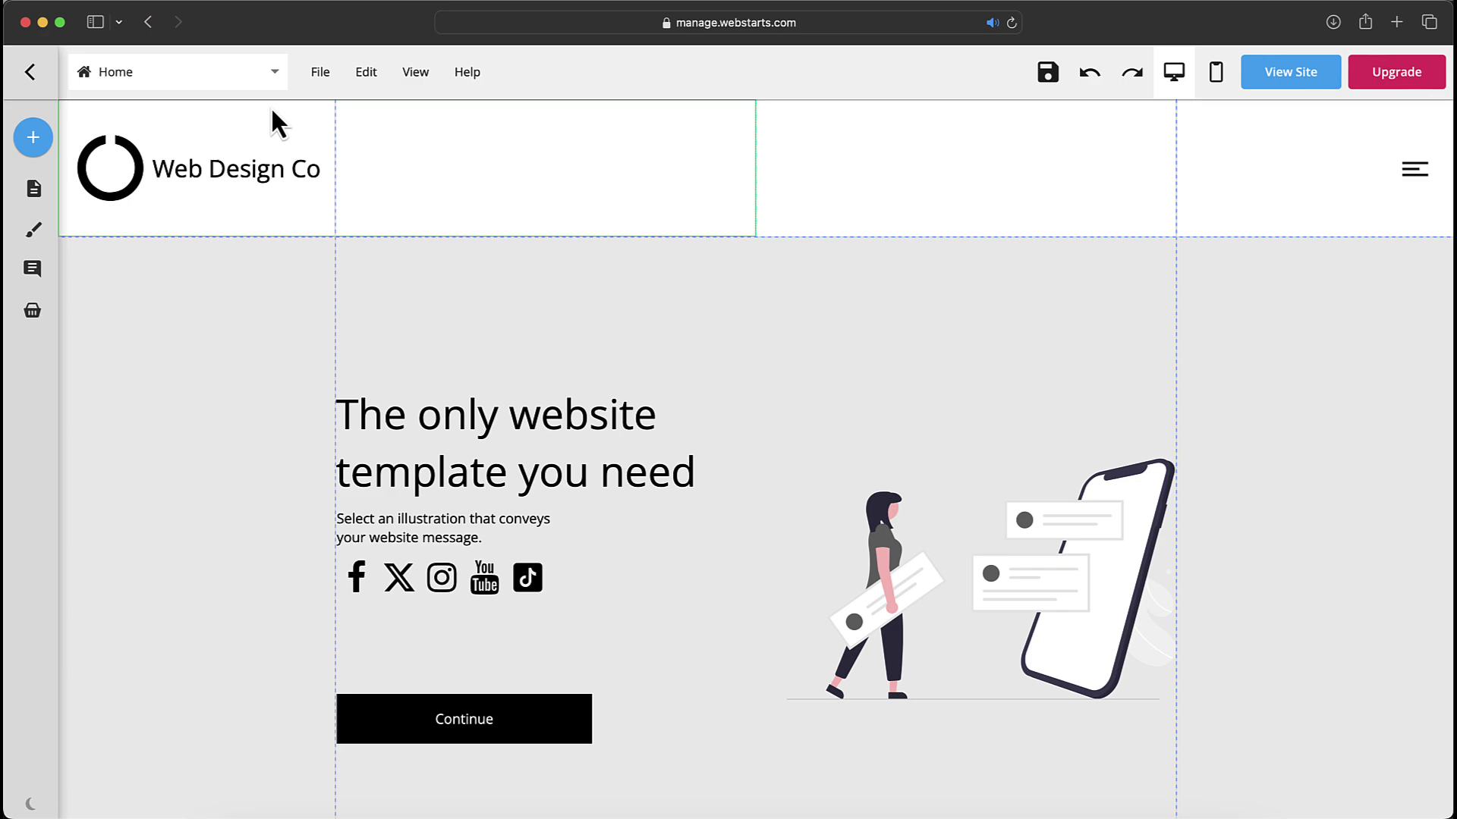
Switch to the About page and reopen the site's page list
{"action": "left_click", "coordinate": [274, 74]}
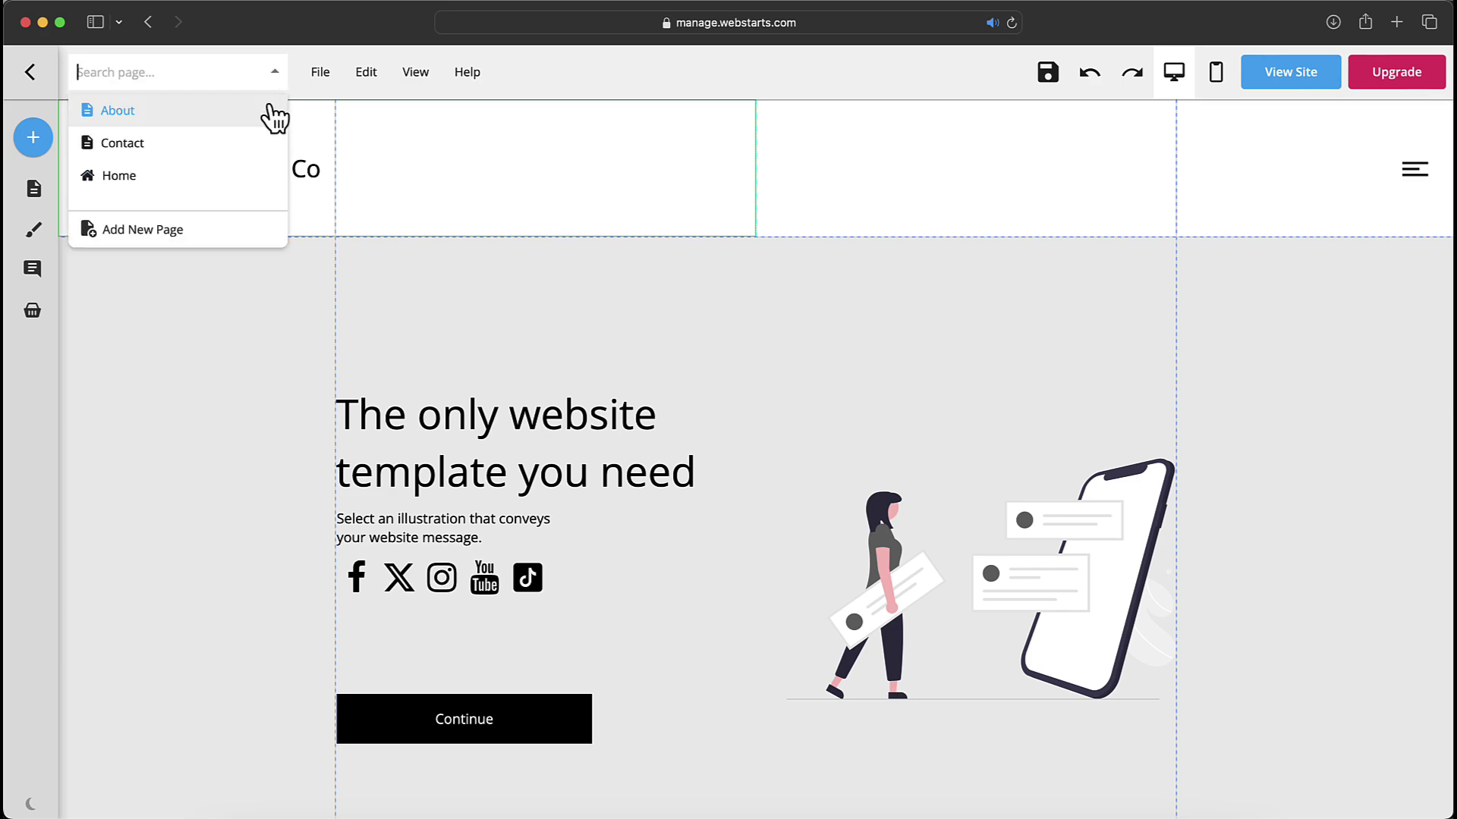
{"action": "left_click", "coordinate": [270, 111]}
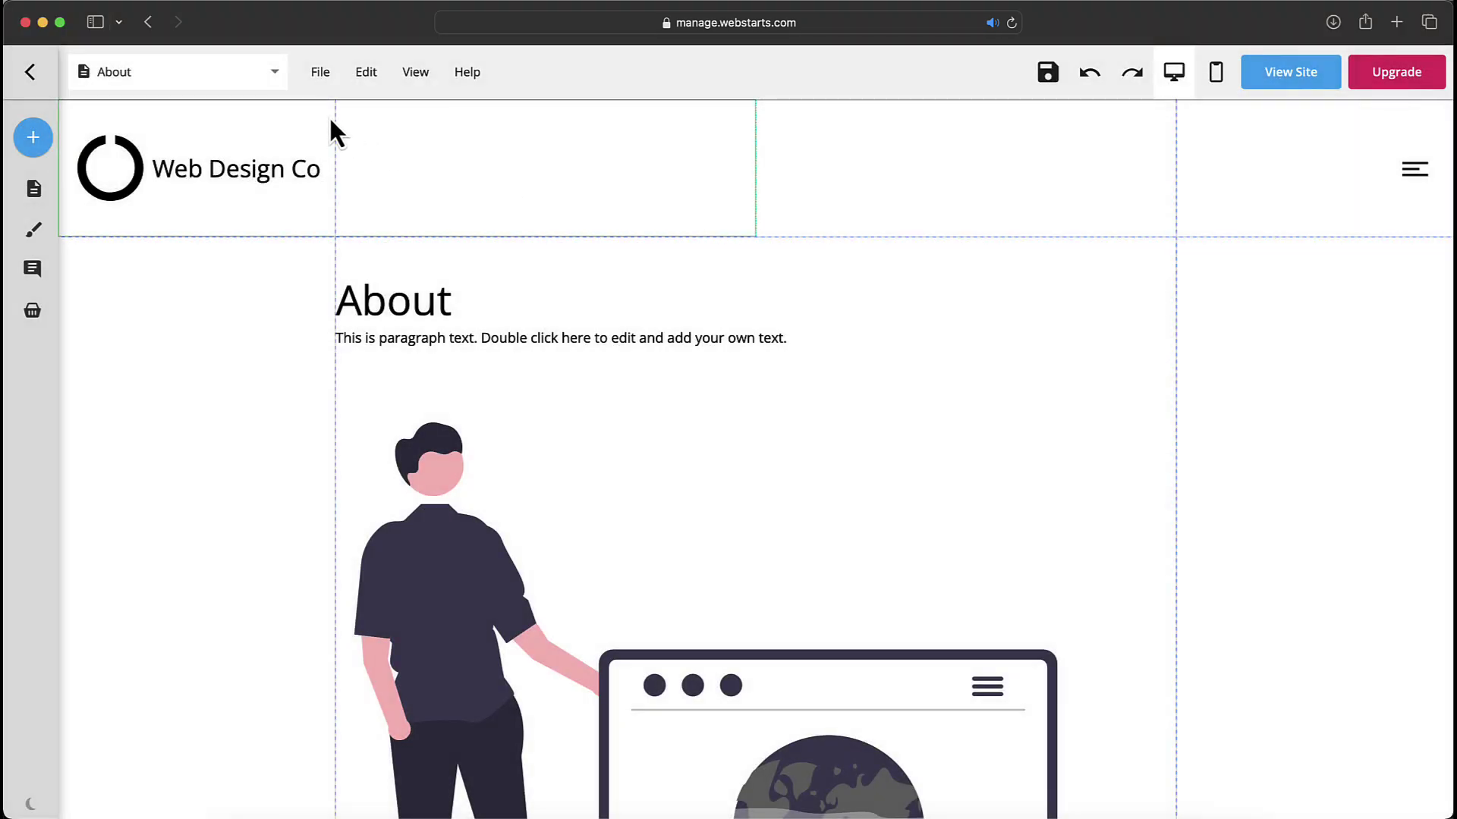
{"action": "left_click", "coordinate": [274, 72]}
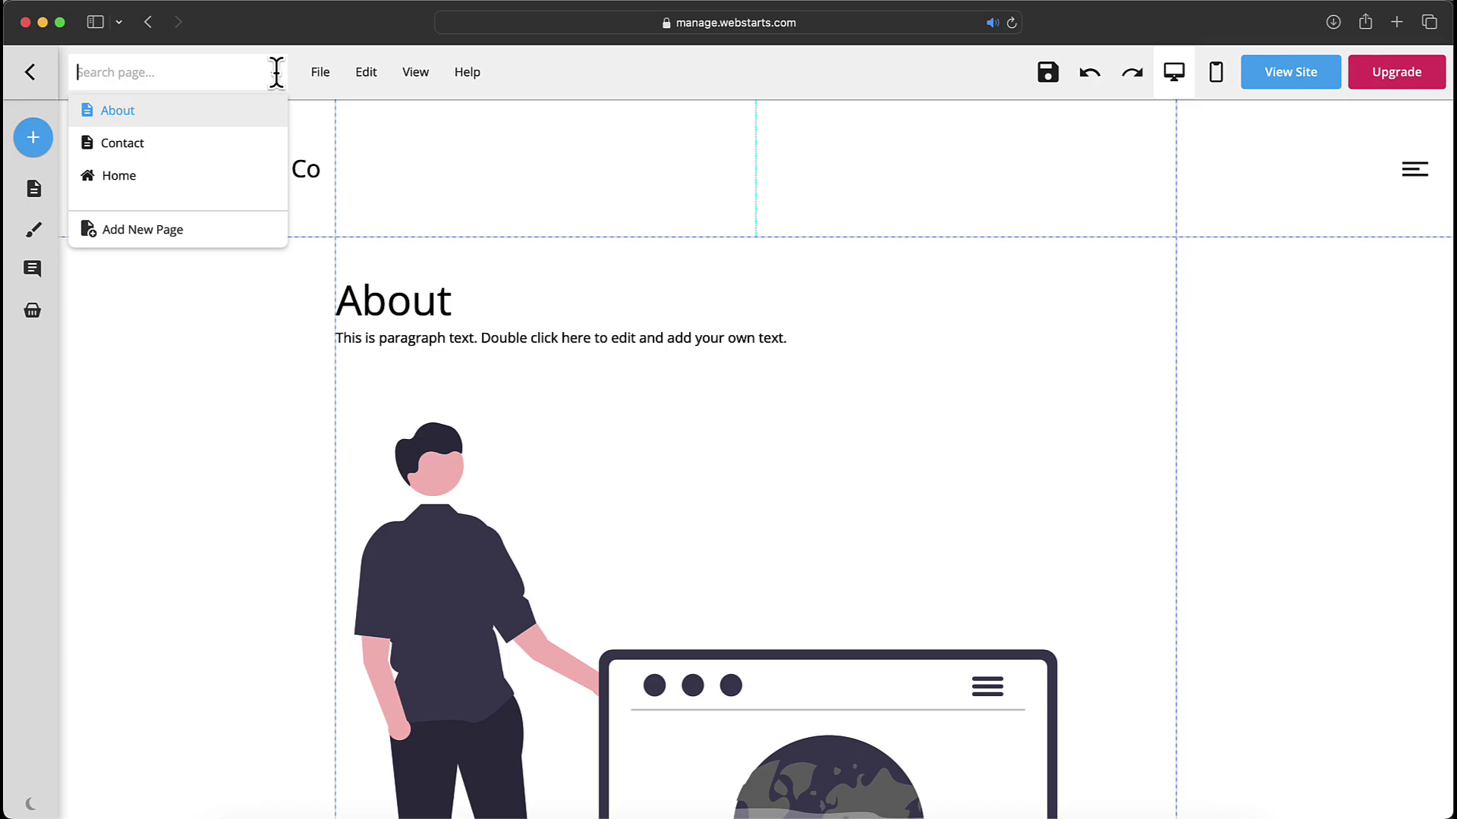
Compare Blank Page, Copy From Page and template options, then create a blank page named 'Services'
{"action": "left_click", "coordinate": [158, 233]}
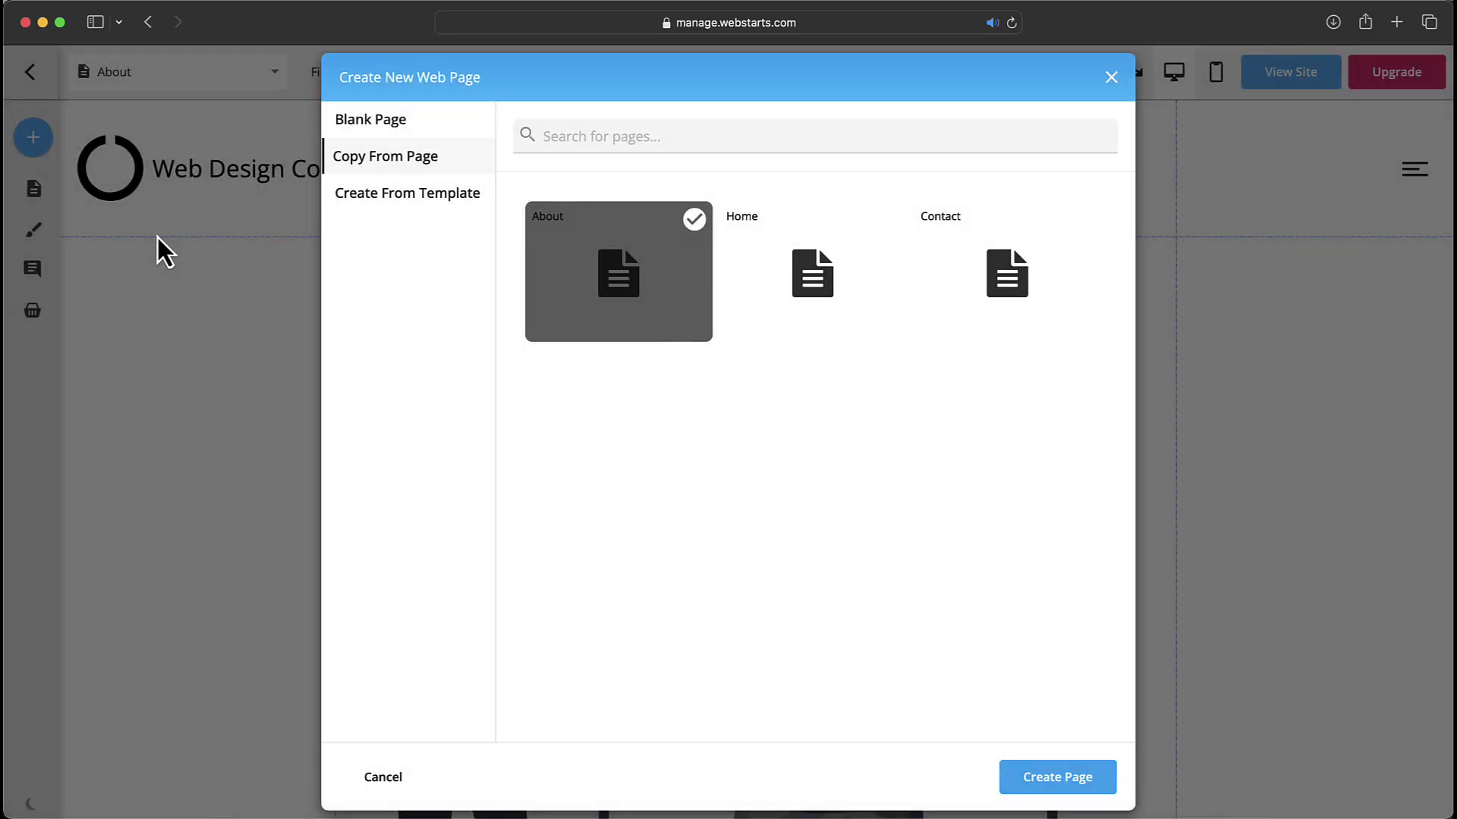
{"action": "left_click", "coordinate": [352, 130]}
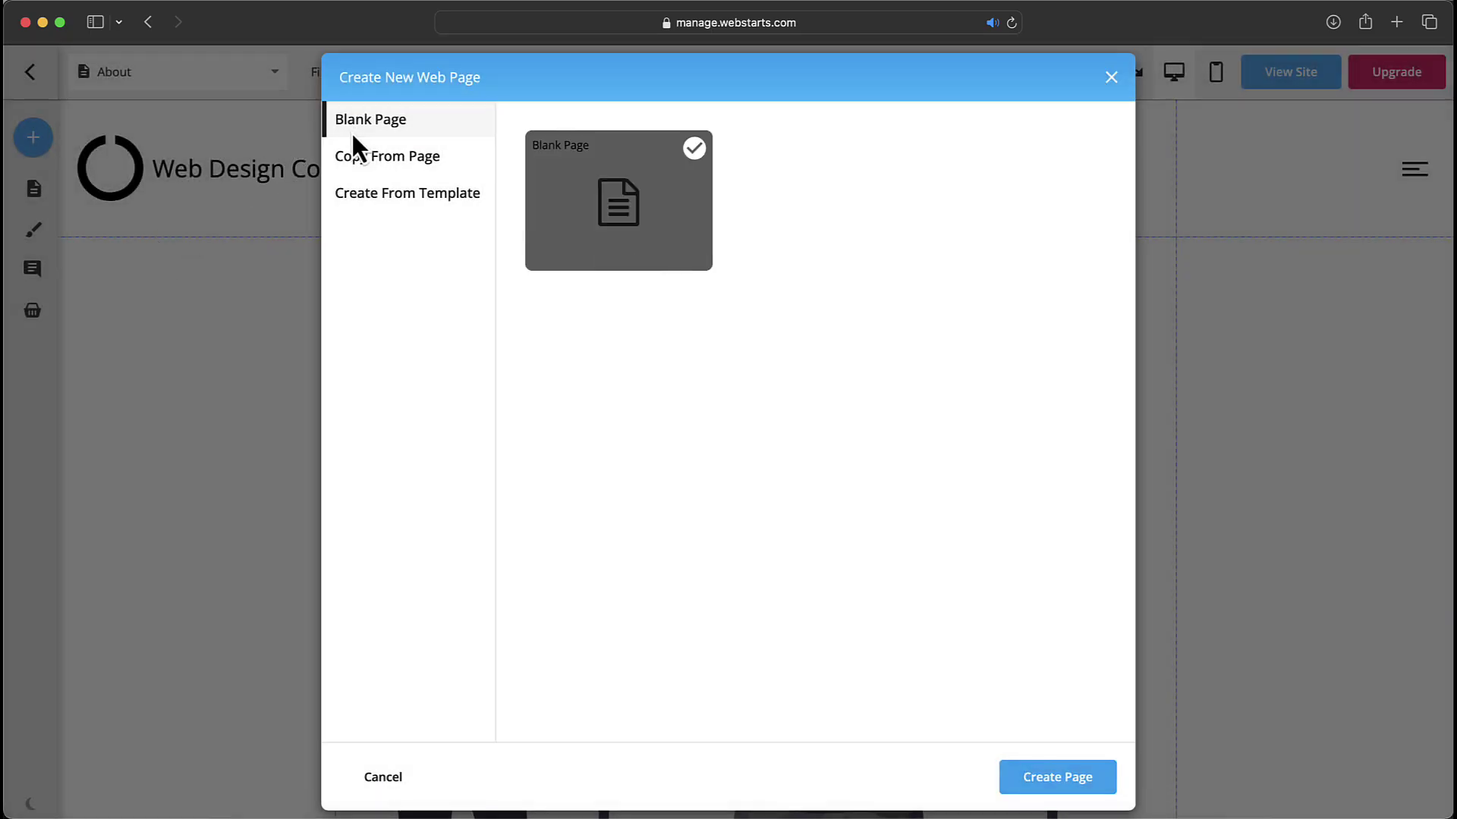
{"action": "left_click", "coordinate": [358, 154]}
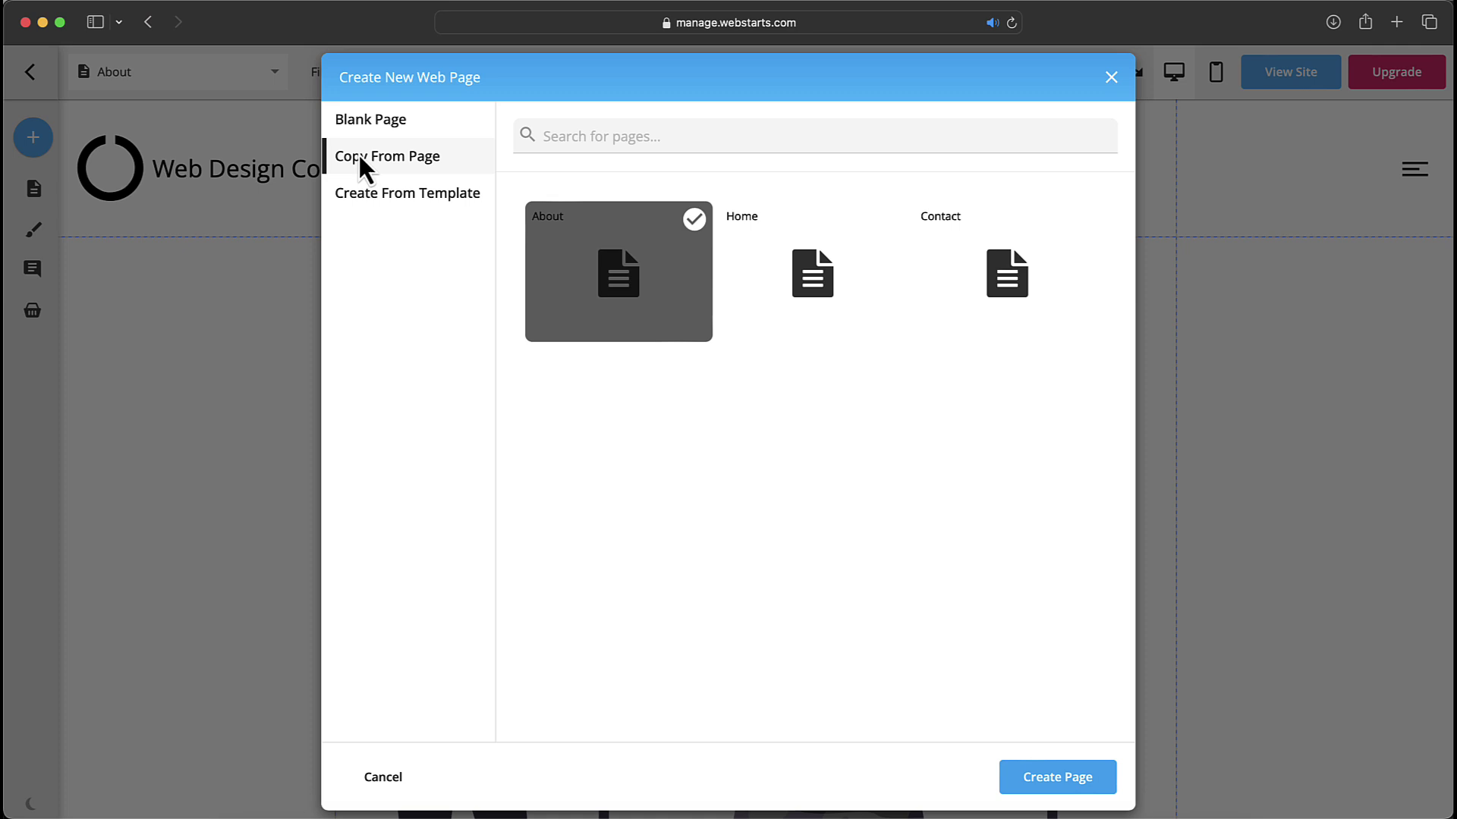
{"action": "left_click", "coordinate": [378, 201]}
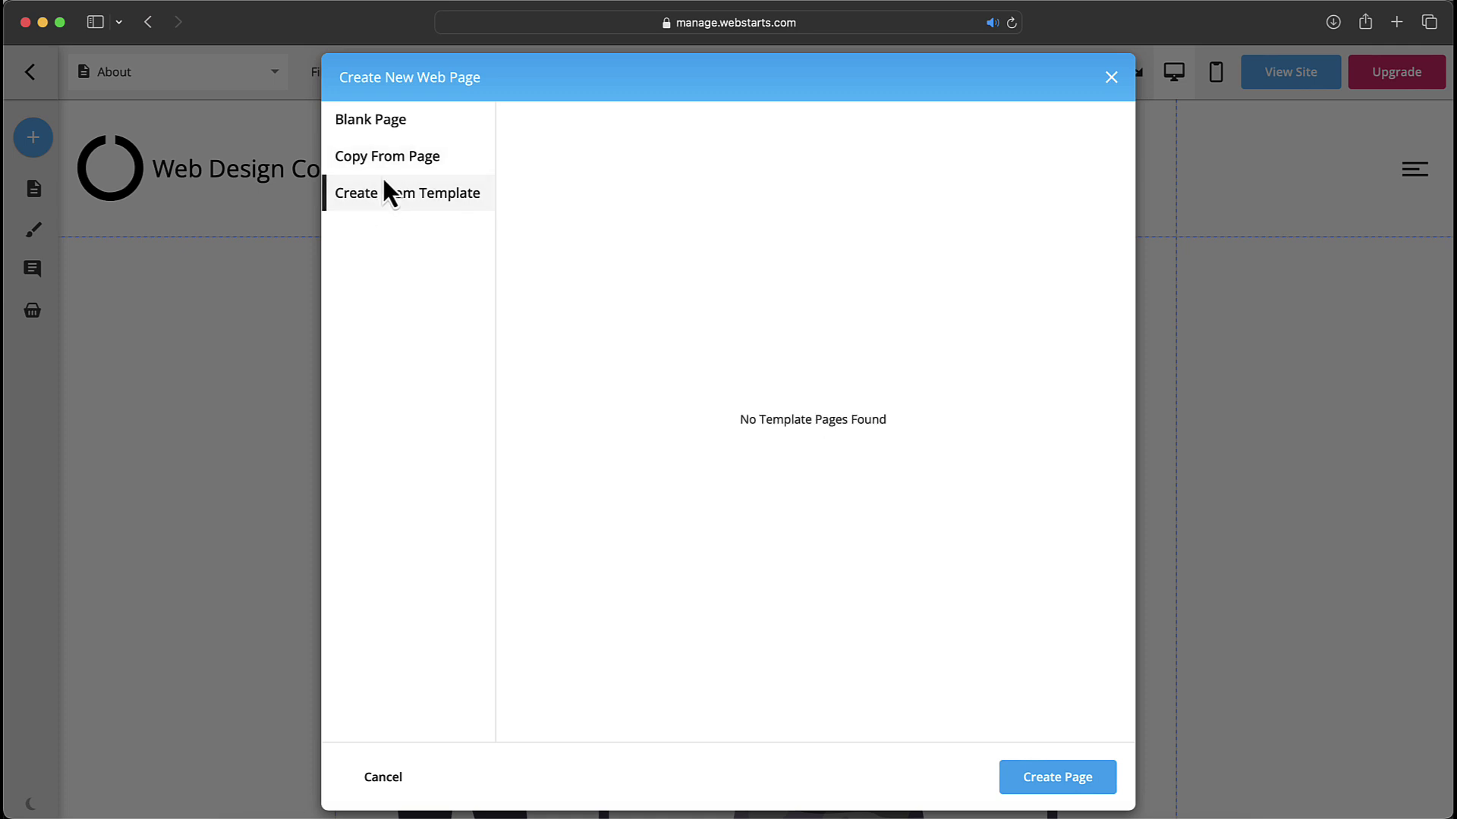
{"action": "left_click", "coordinate": [388, 135]}
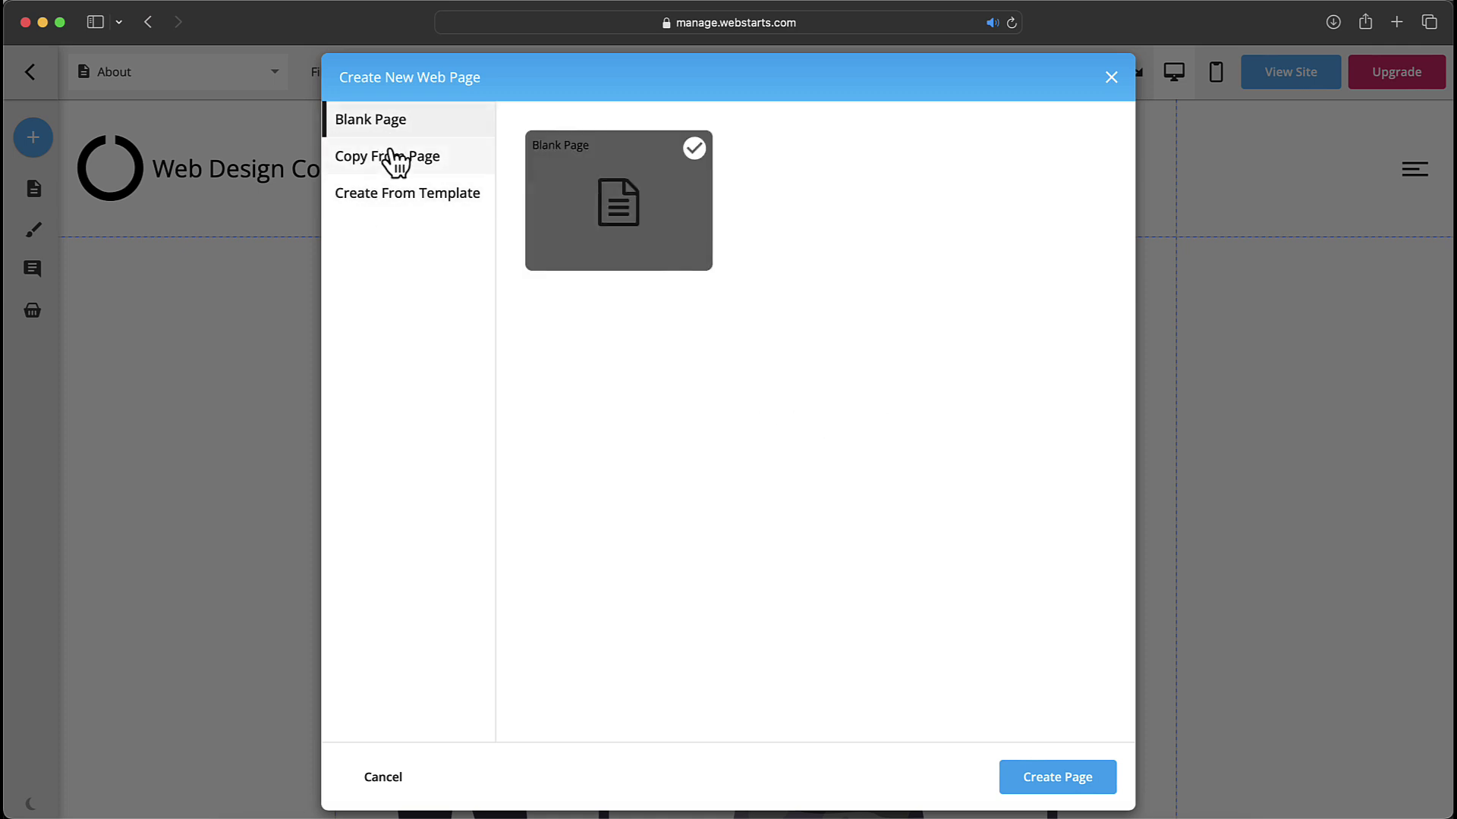
{"action": "left_click", "coordinate": [1092, 787]}
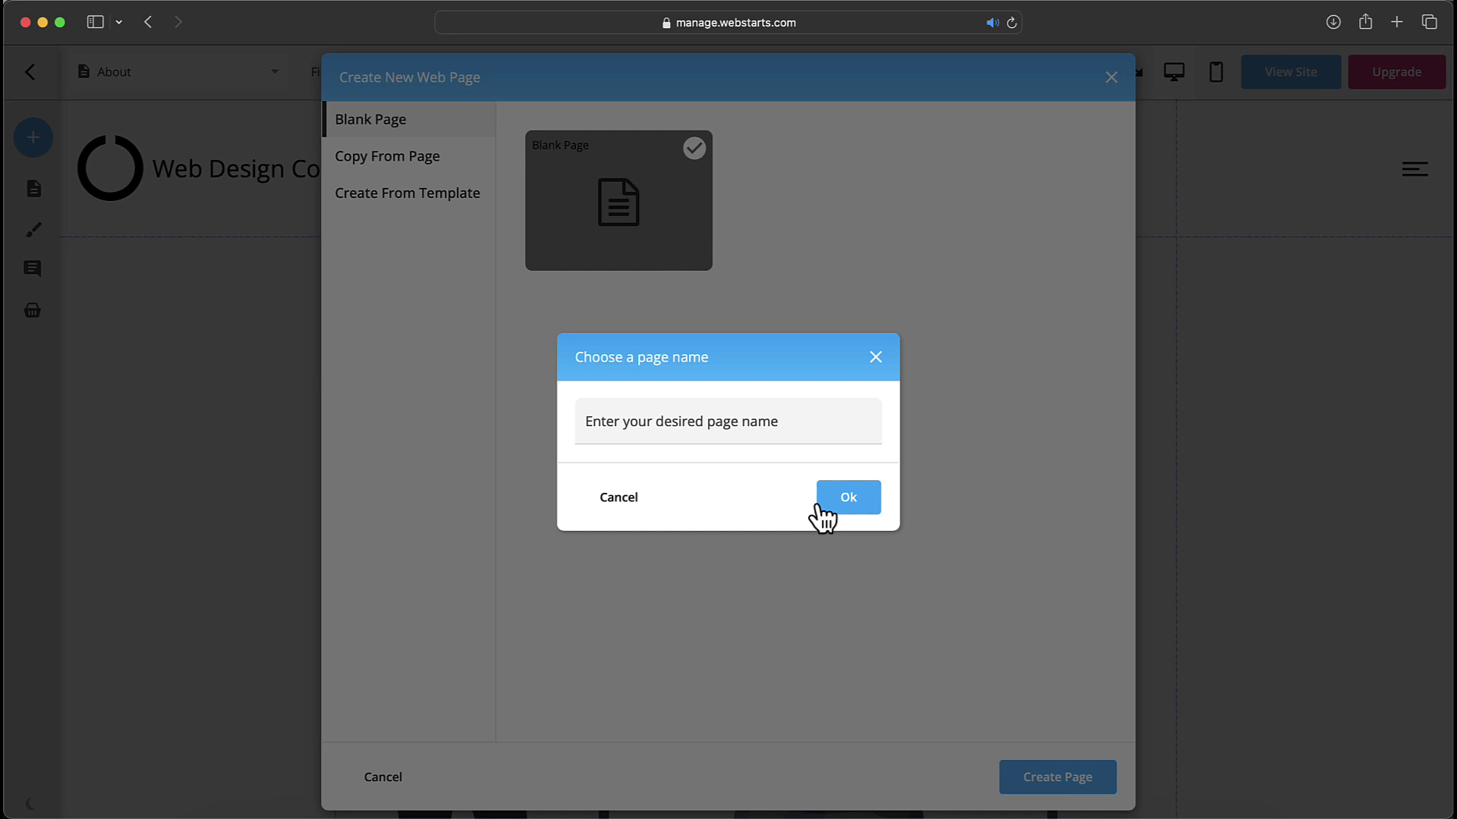
{"action": "left_click", "coordinate": [773, 425]}
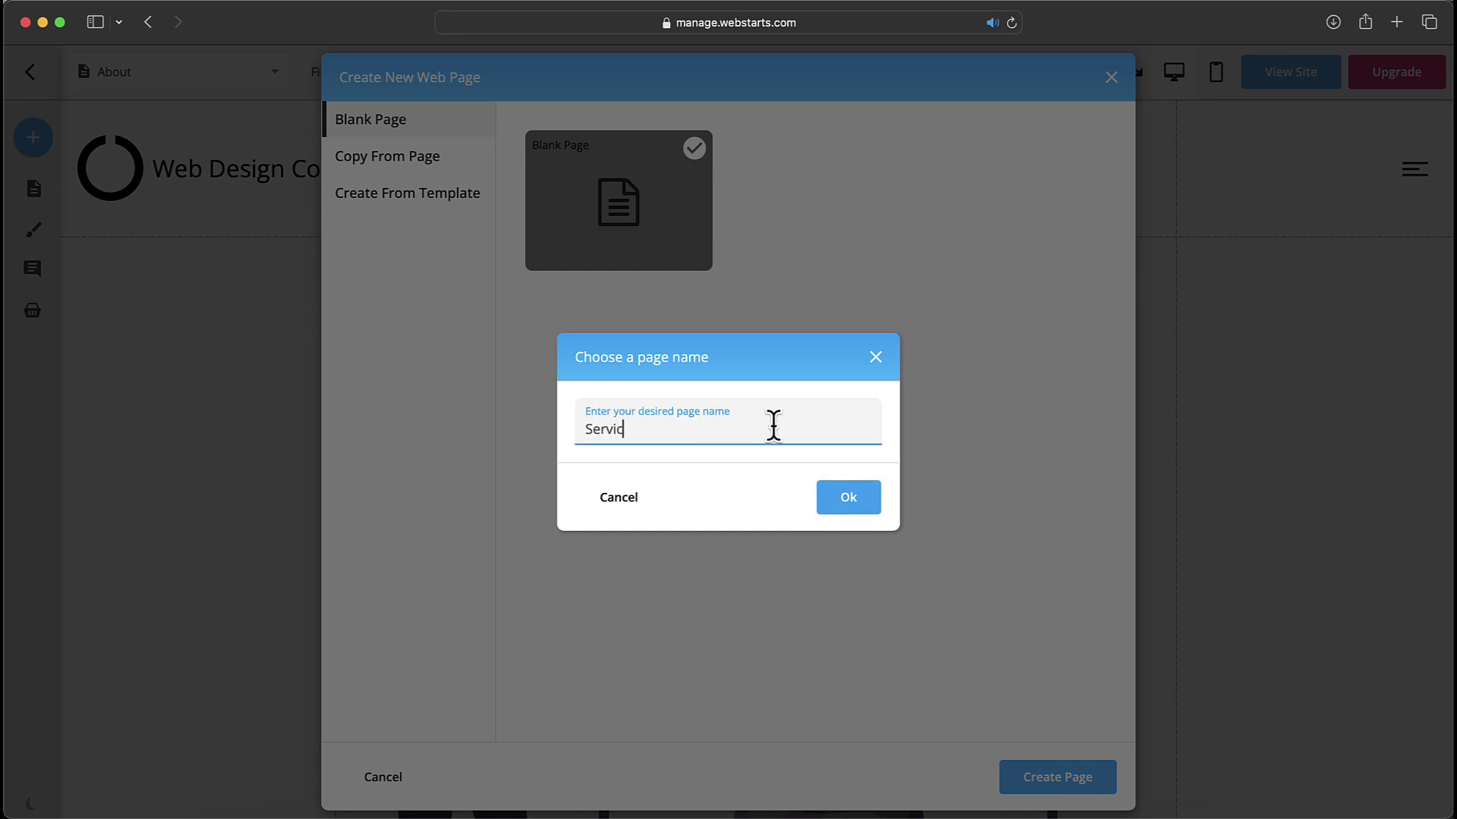
{"action": "left_click", "coordinate": [874, 508]}
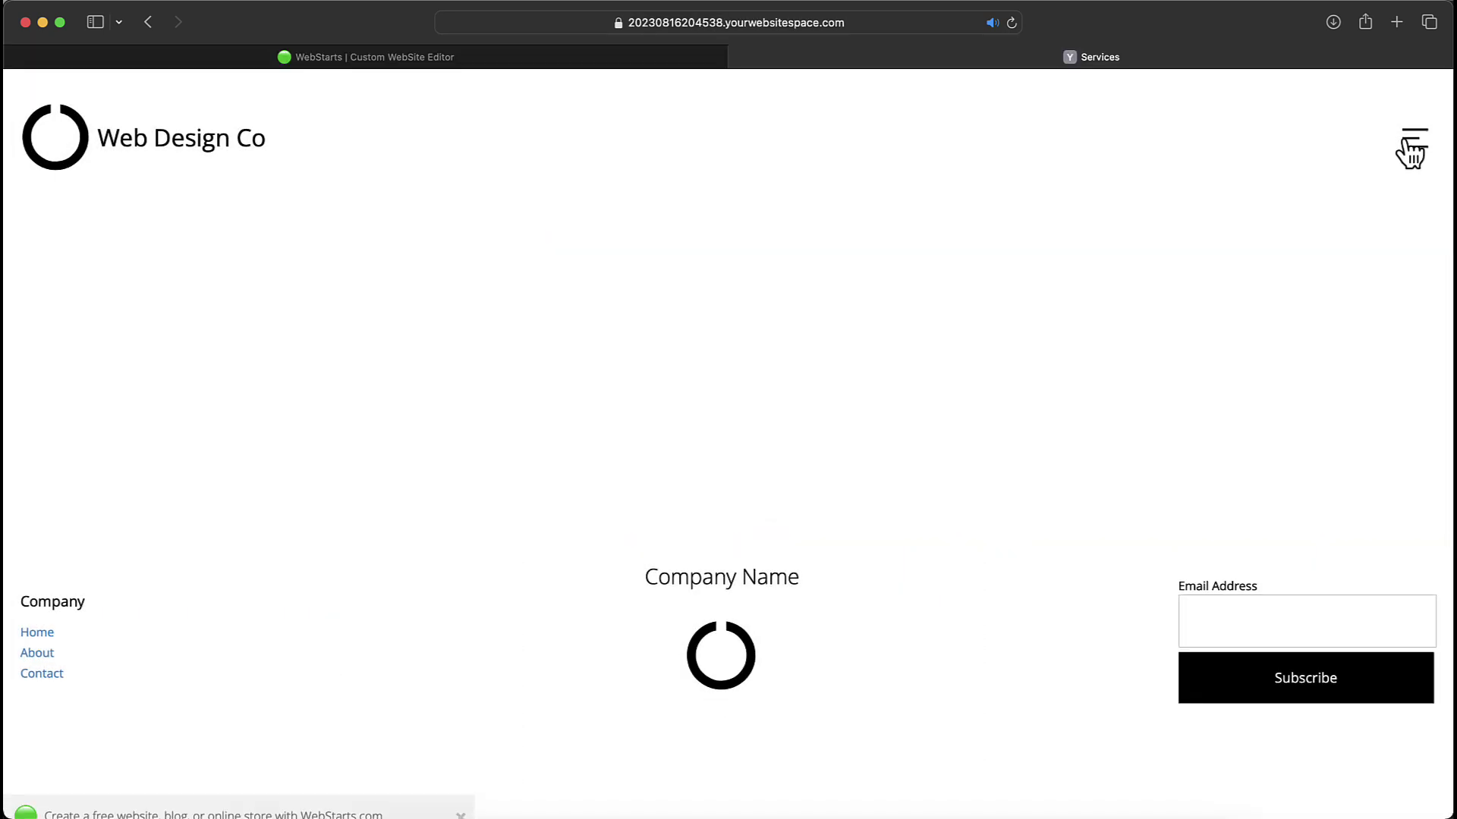
Open the Services page from the live site's menu, then return to the editor
{"action": "left_click", "coordinate": [1409, 147]}
{"action": "left_click", "coordinate": [736, 503]}
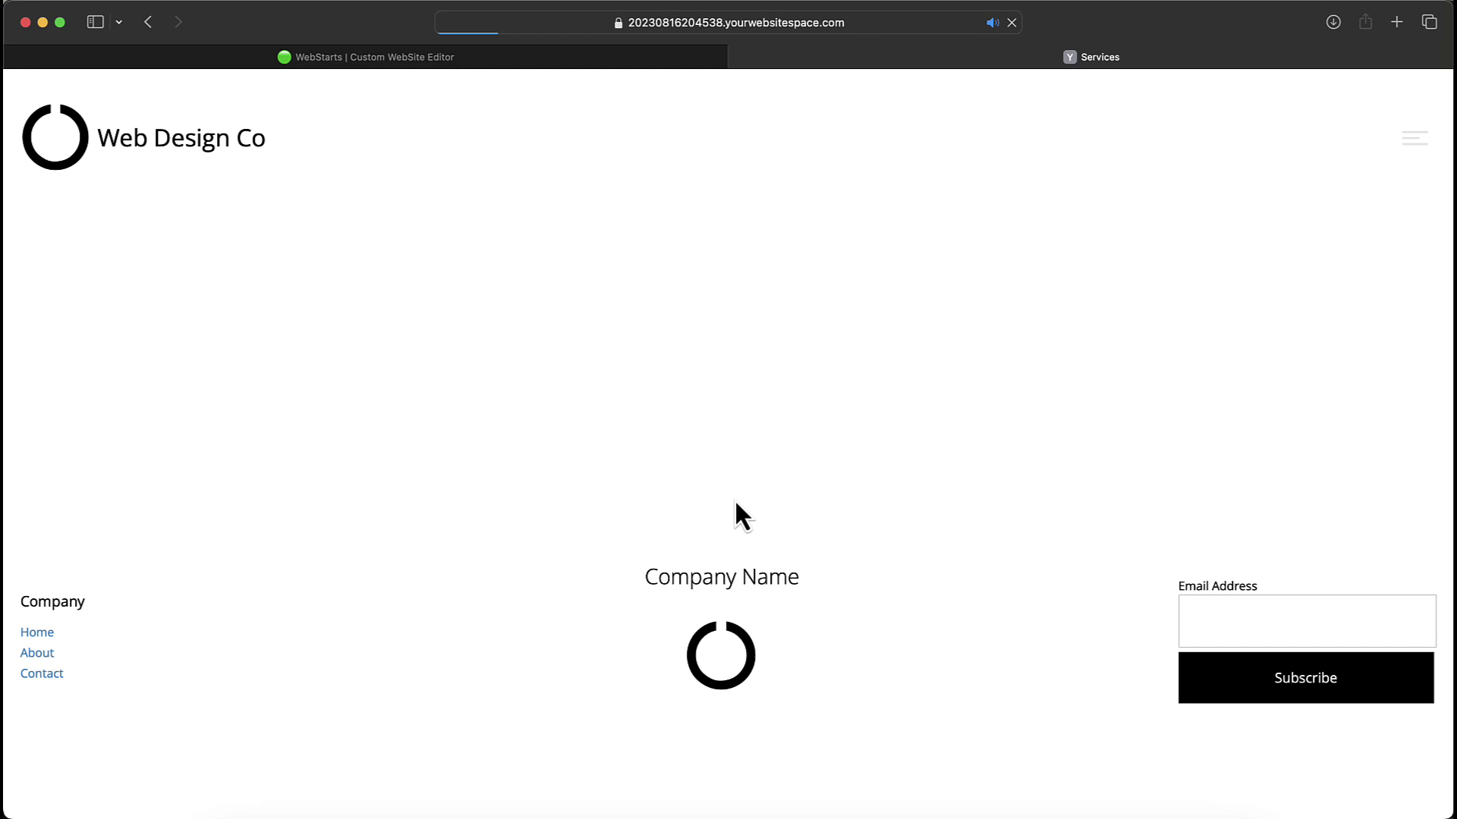
{"action": "left_click", "coordinate": [739, 60]}
Delete the Services page and confirm the live menu shows only Home, About and Contact
{"action": "left_click", "coordinate": [316, 75]}
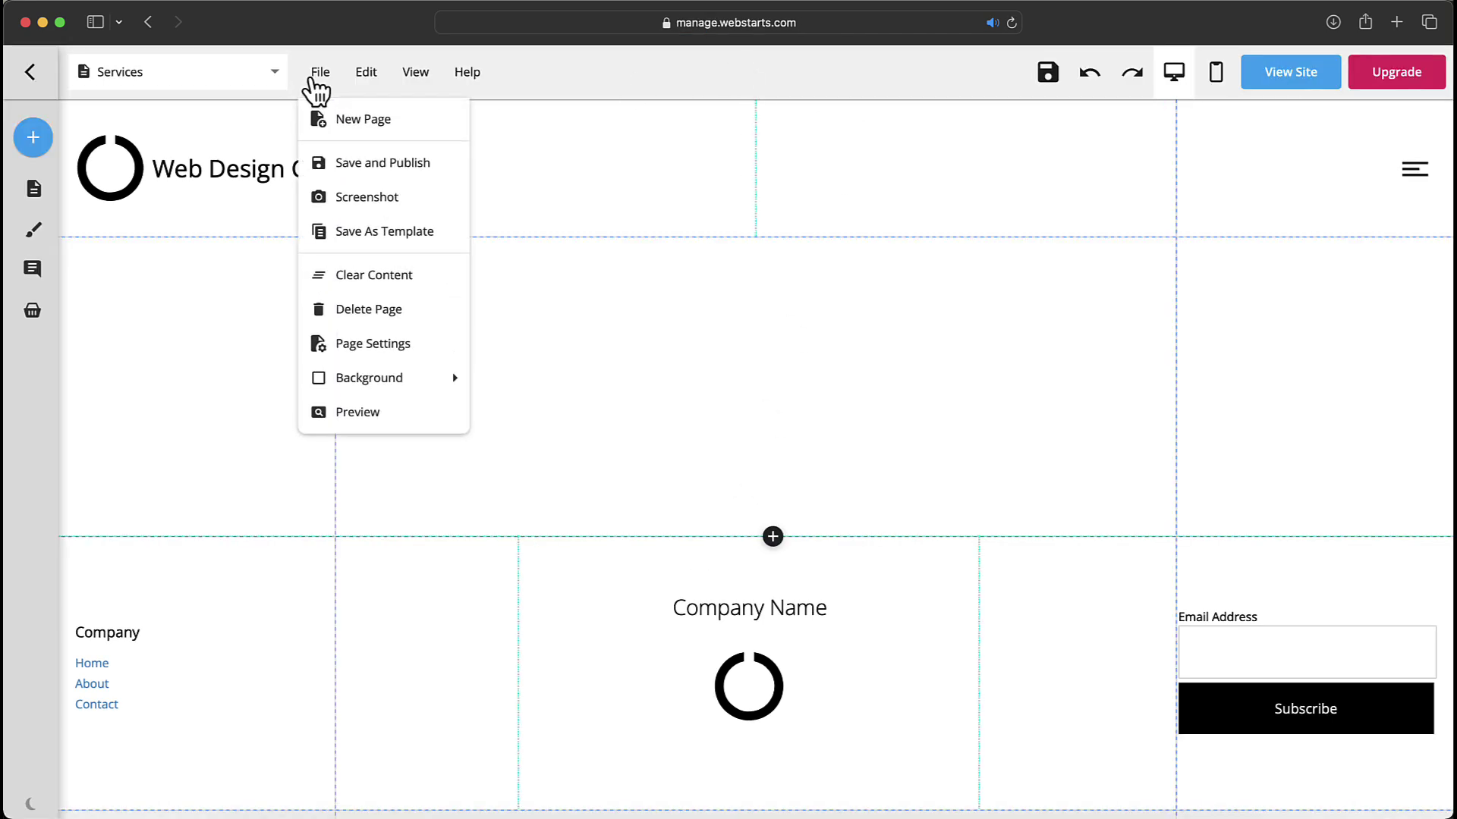
{"action": "left_click", "coordinate": [352, 309]}
{"action": "left_click", "coordinate": [789, 495]}
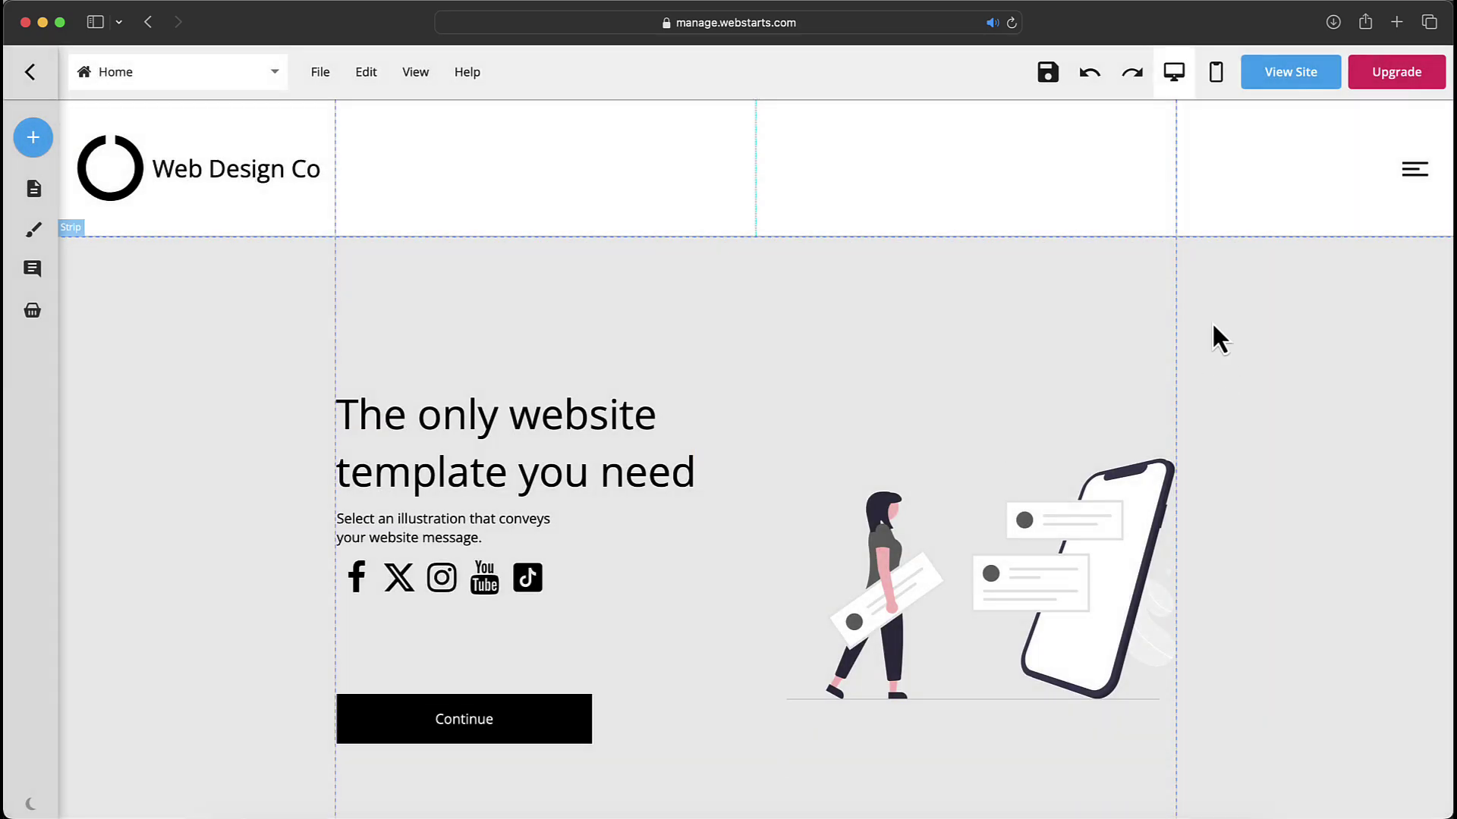
{"action": "left_click", "coordinate": [1289, 79]}
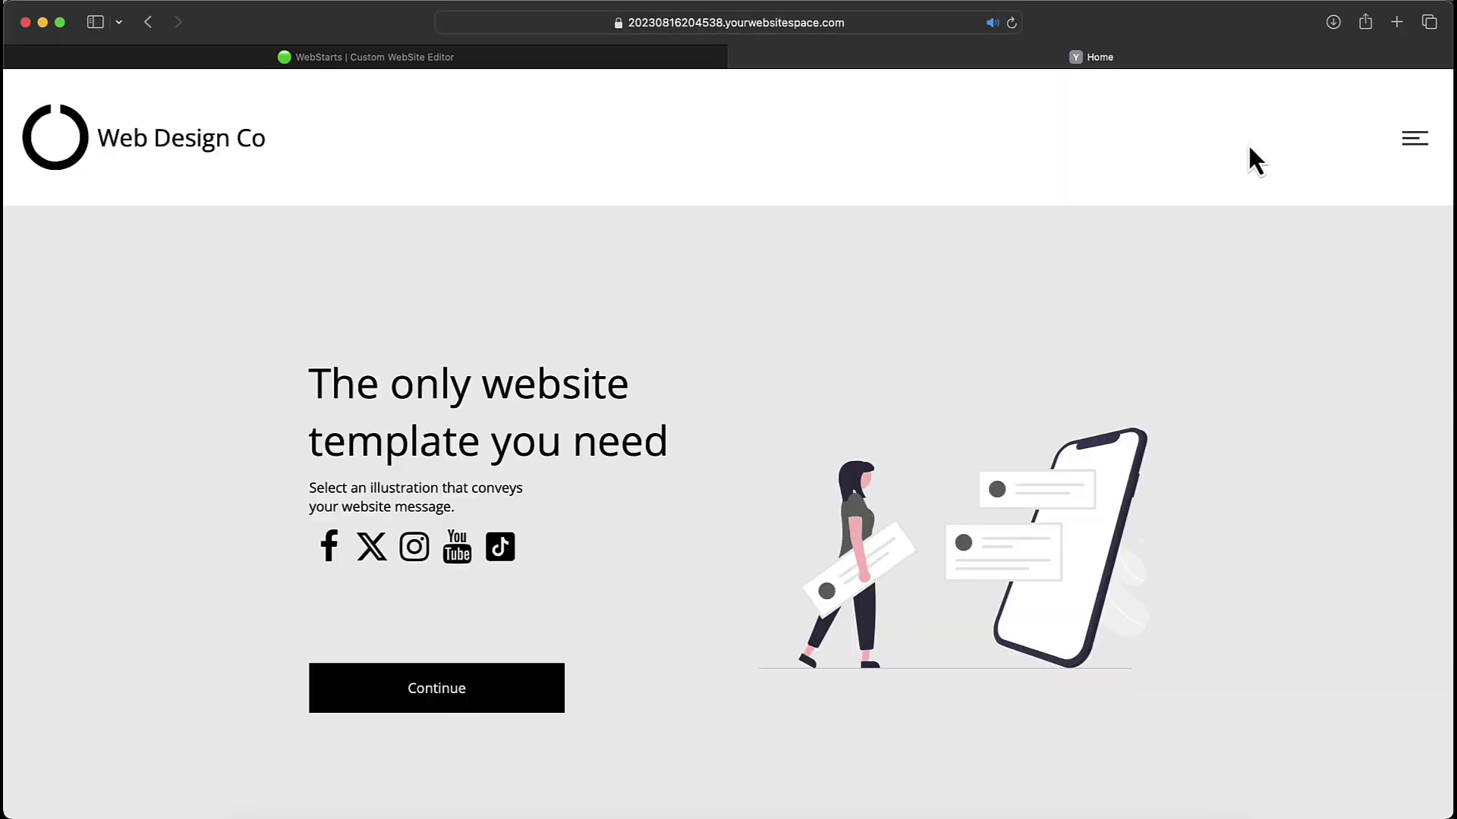
{"action": "left_click", "coordinate": [1411, 137]}
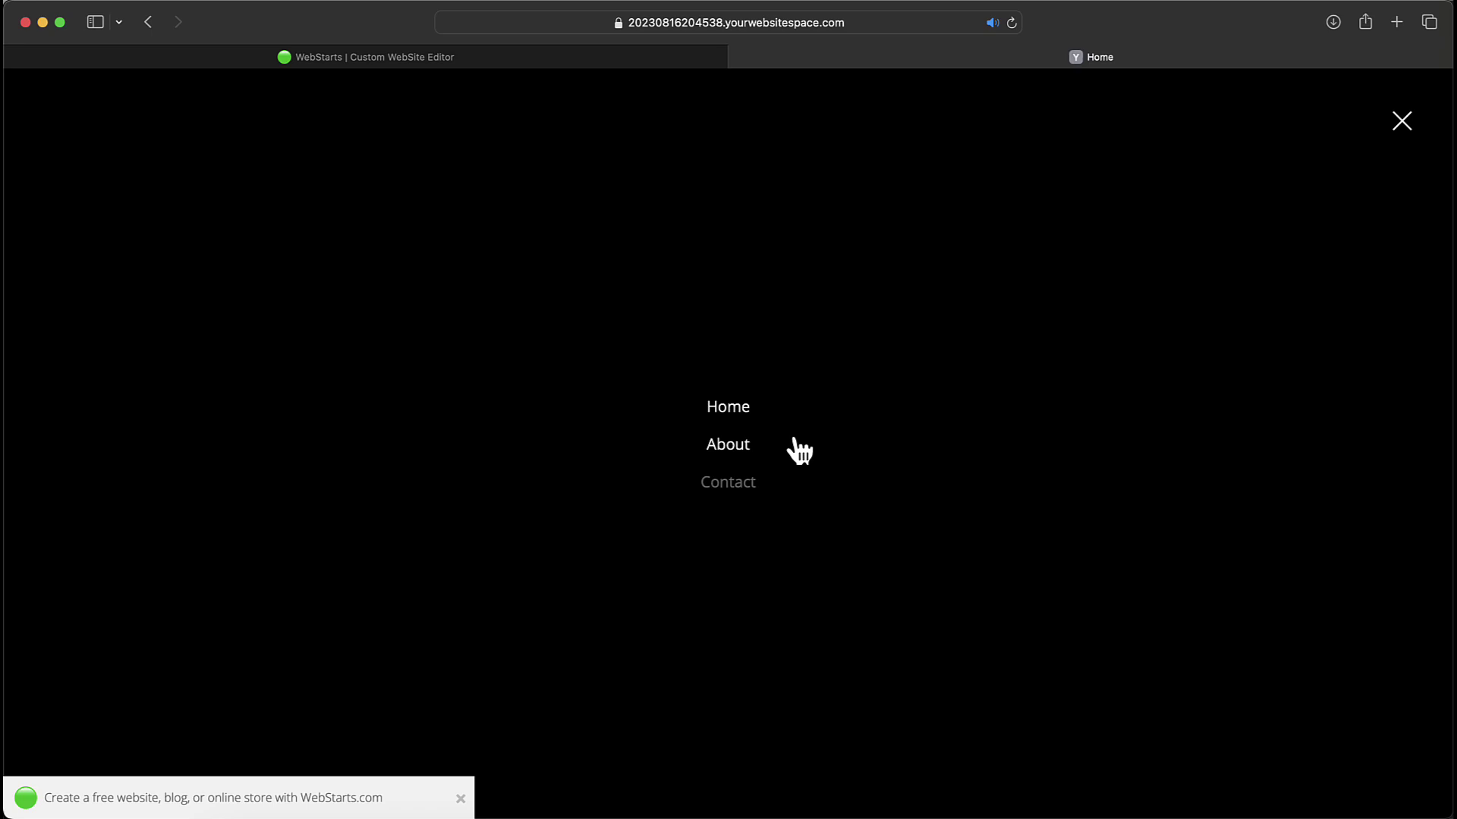
{"action": "key", "text": "super+w"}
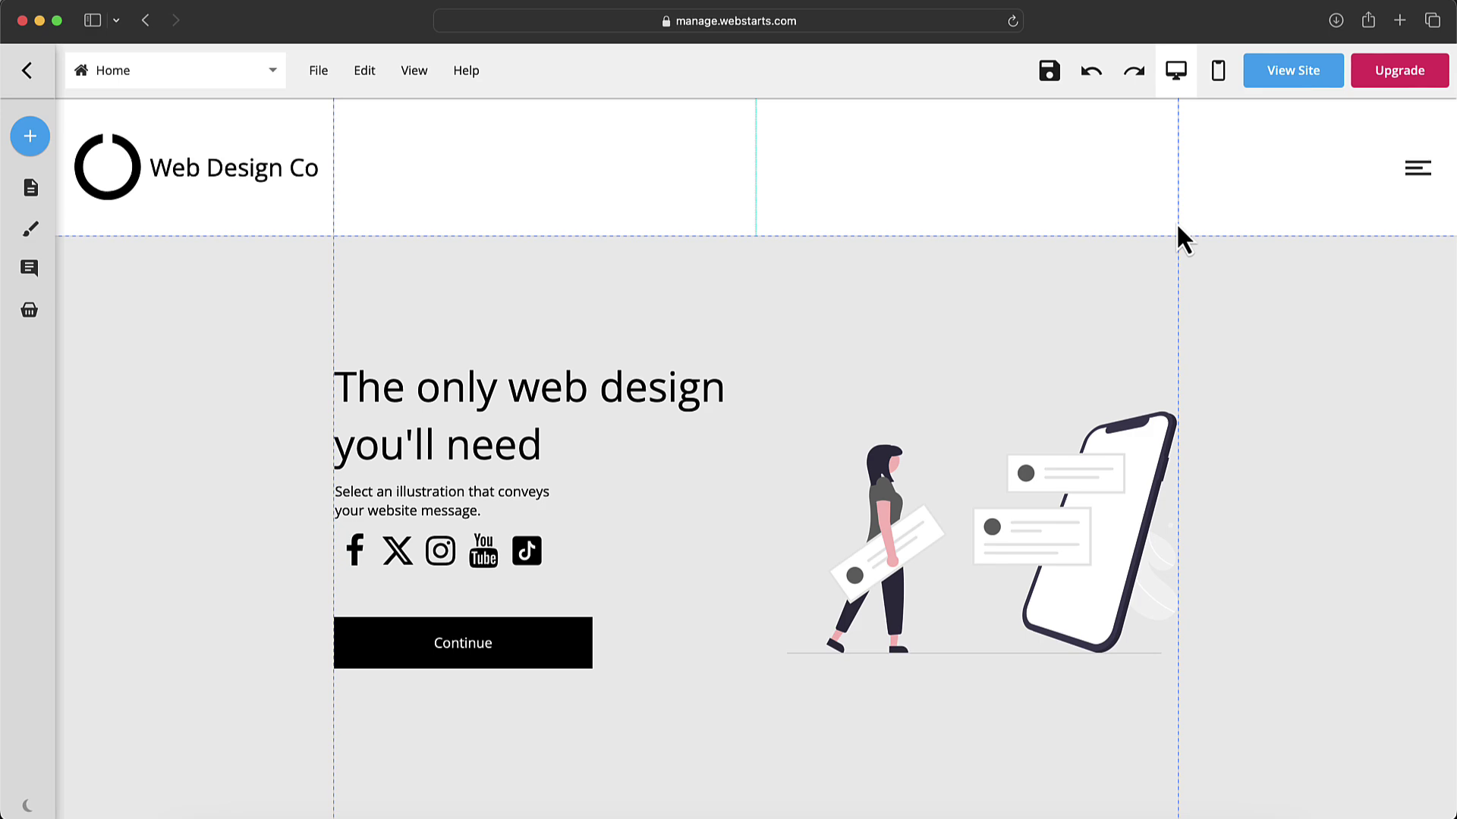
Select the header section, then the footer section, for editing
{"action": "left_click", "coordinate": [1114, 194]}
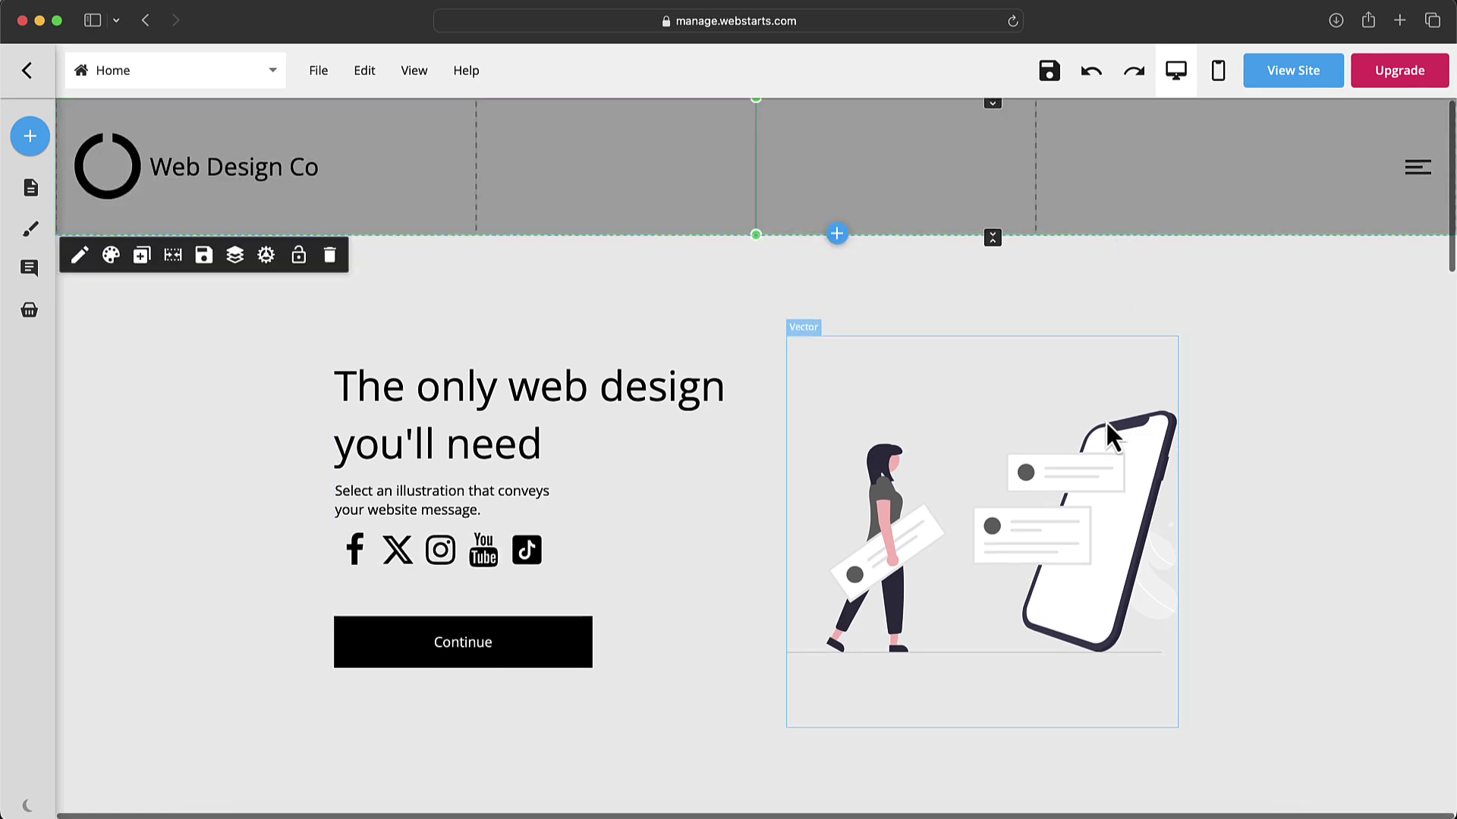
{"action": "scroll", "coordinate": [1106, 426], "scroll_direction": "down", "scroll_amount": 10}
{"action": "scroll", "coordinate": [1107, 425], "scroll_direction": "down", "scroll_amount": 6}
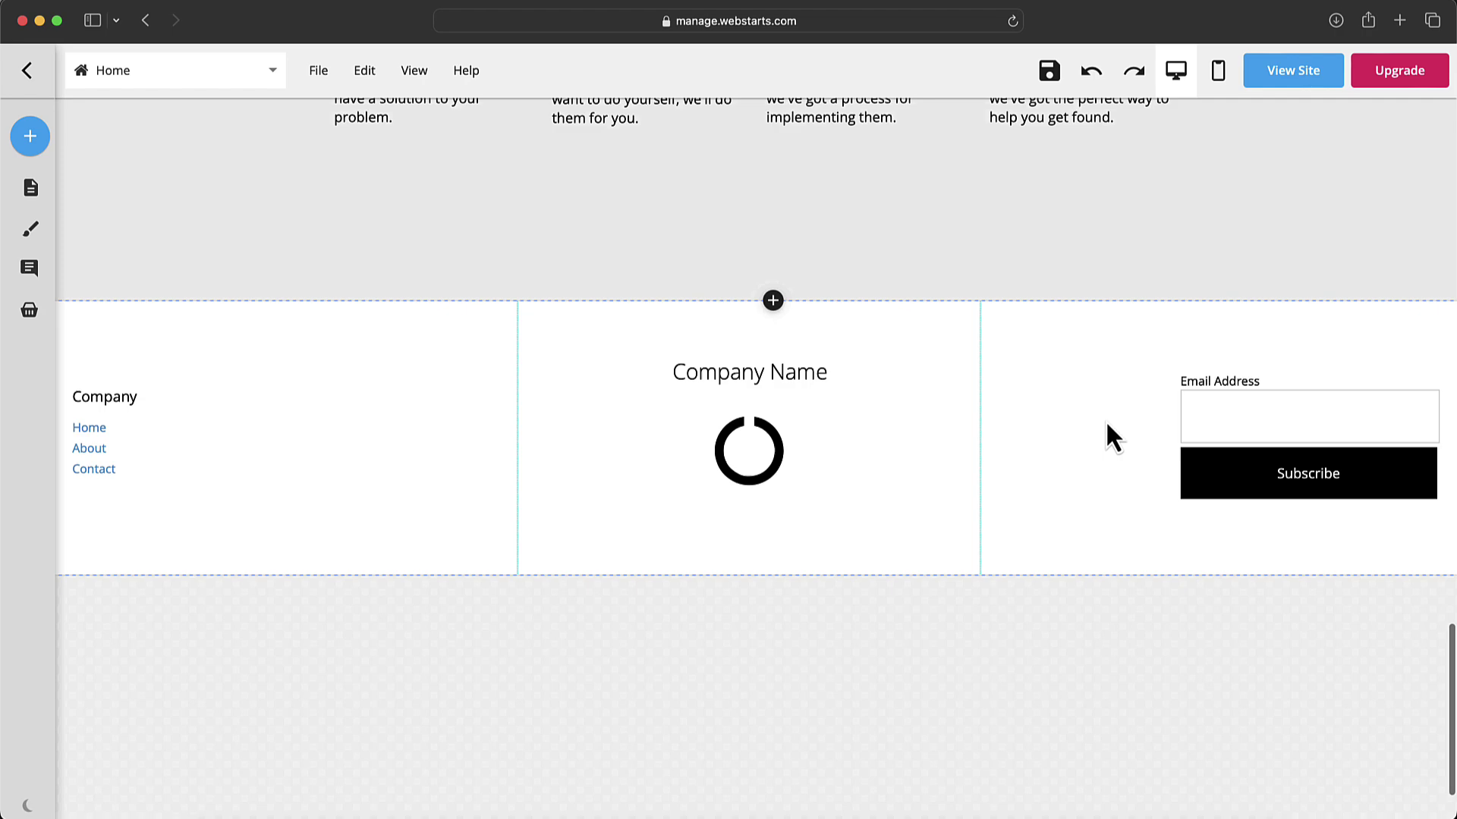
{"action": "left_click", "coordinate": [1106, 426]}
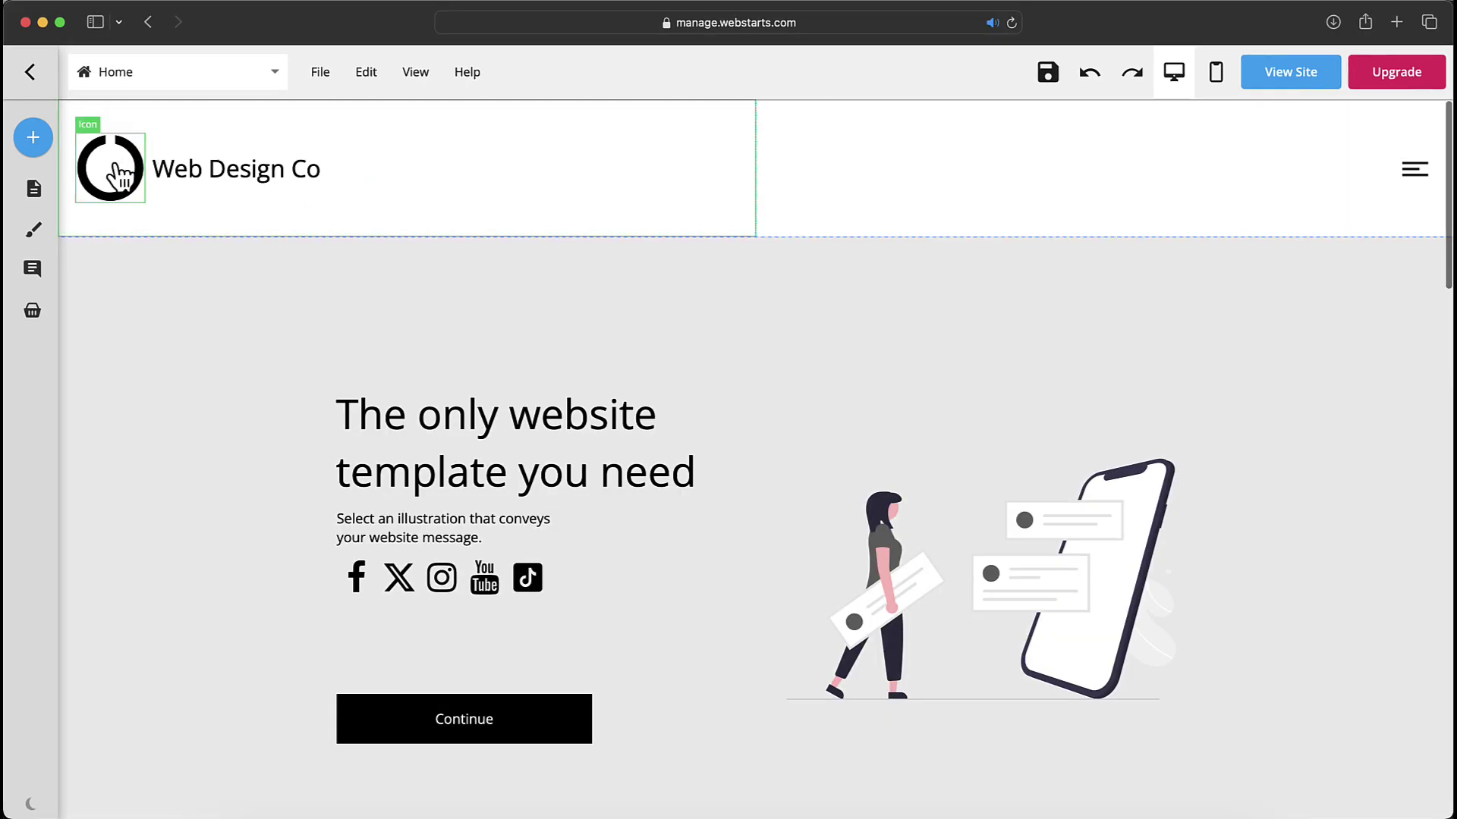
Select the header's logo and menu icon, enlarging the menu icon's frame
{"action": "left_click", "coordinate": [115, 171]}
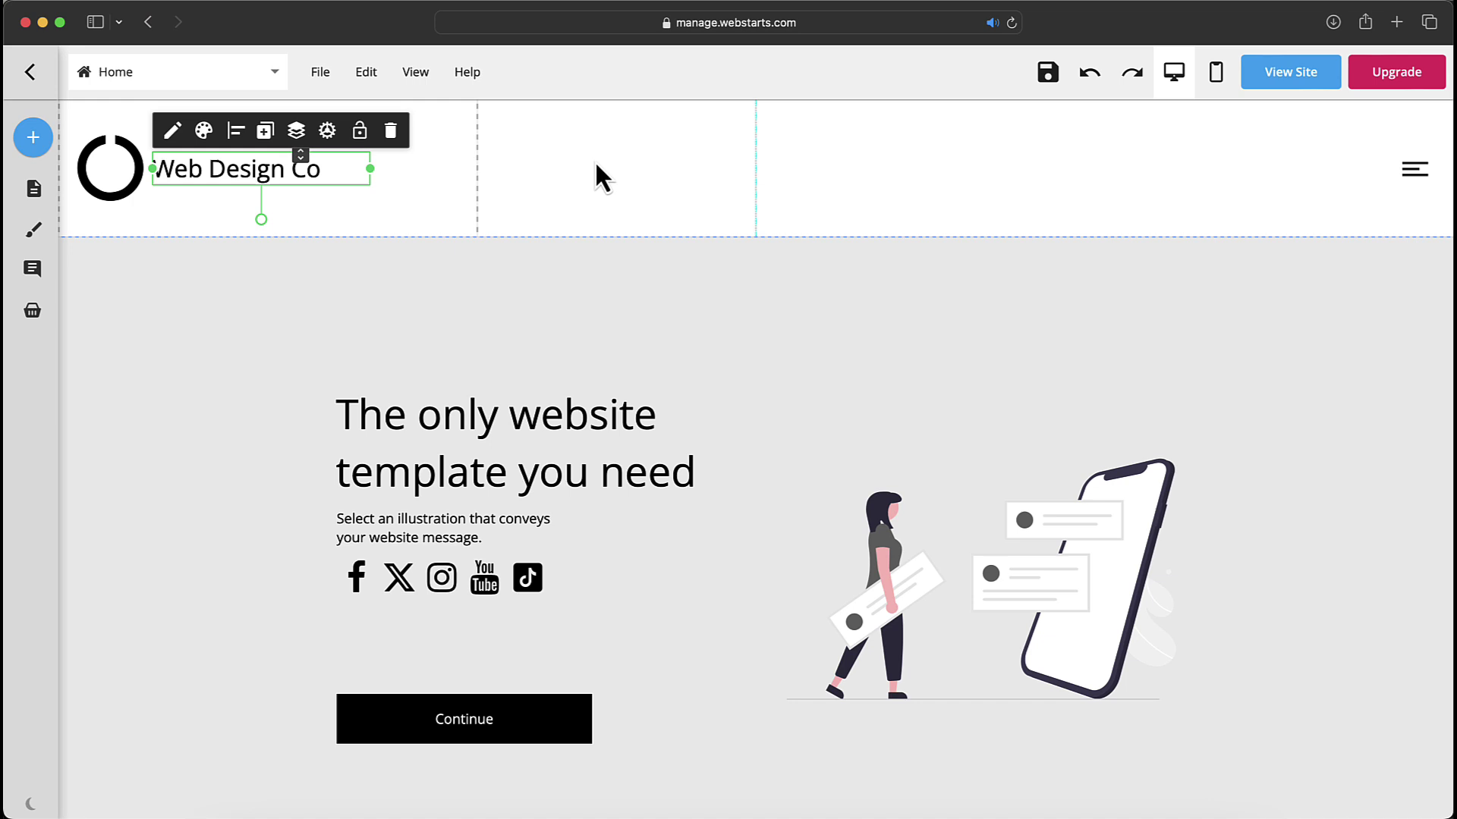
{"action": "left_click", "coordinate": [1413, 172]}
{"action": "left_click_drag", "start_coordinate": [1412, 179], "coordinate": [1416, 191]}
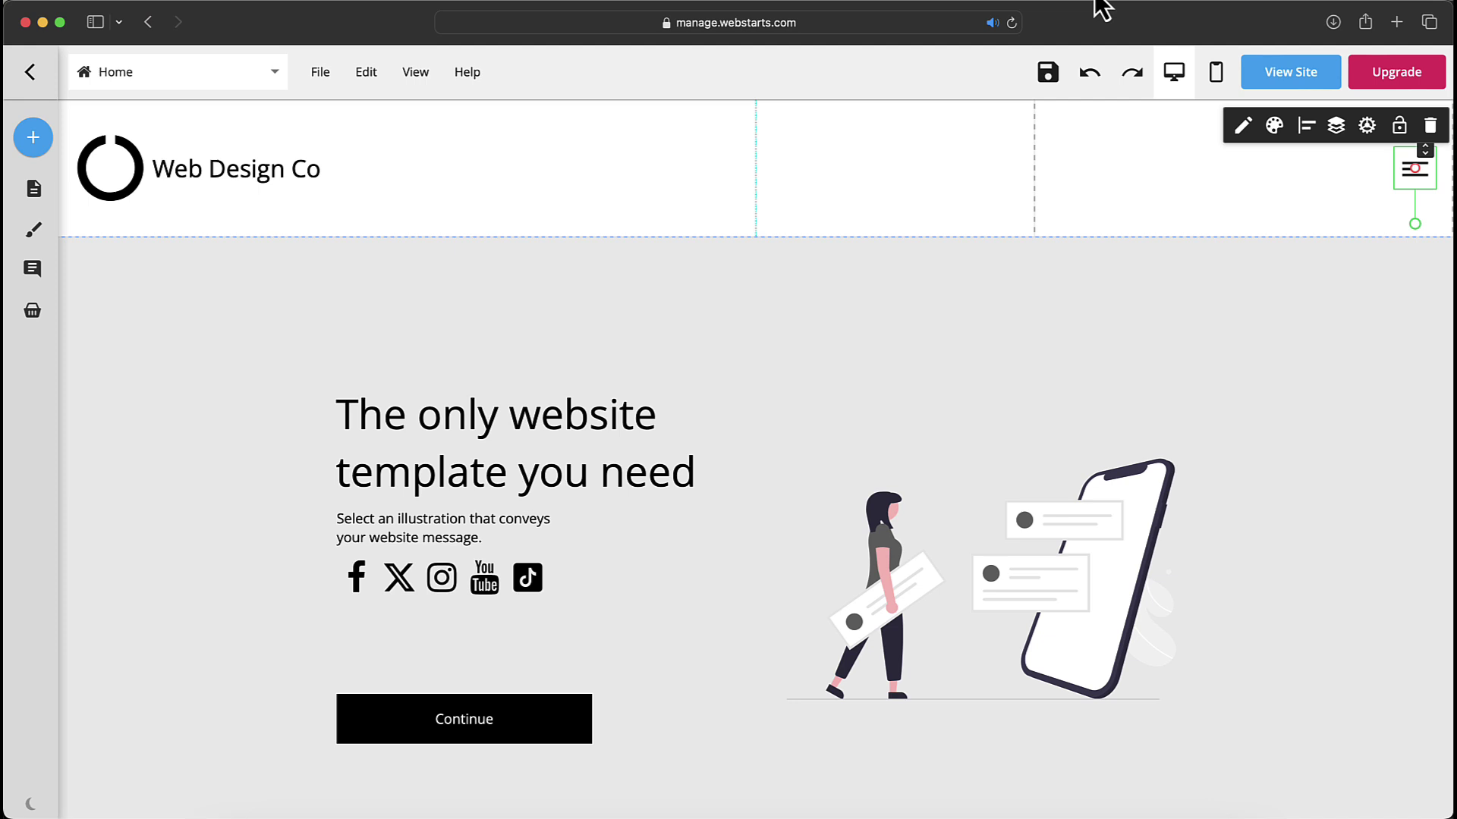
{"action": "left_click", "coordinate": [1115, 124]}
{"action": "left_click", "coordinate": [1426, 189]}
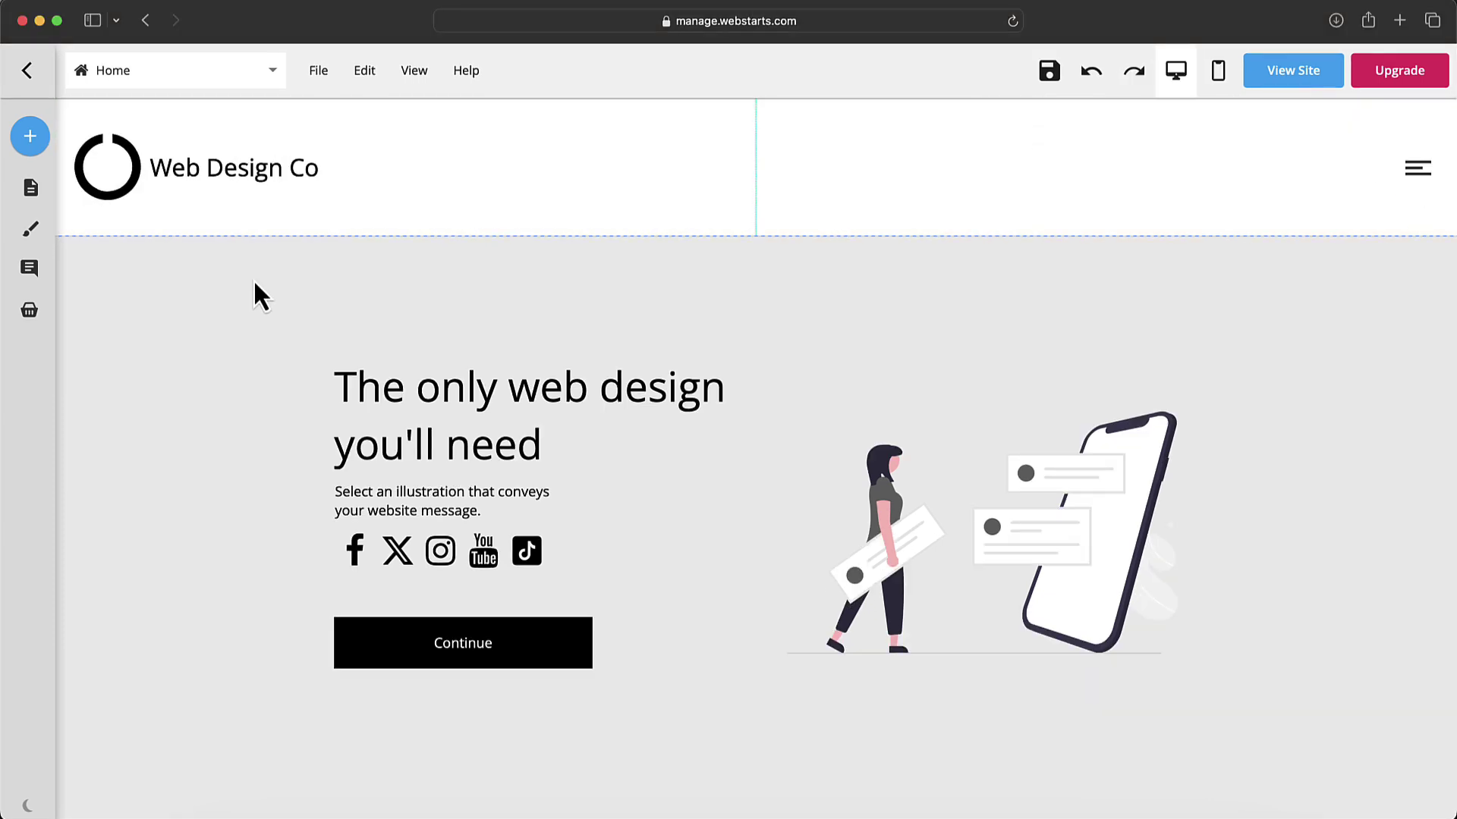
{"action": "left_click", "coordinate": [39, 149]}
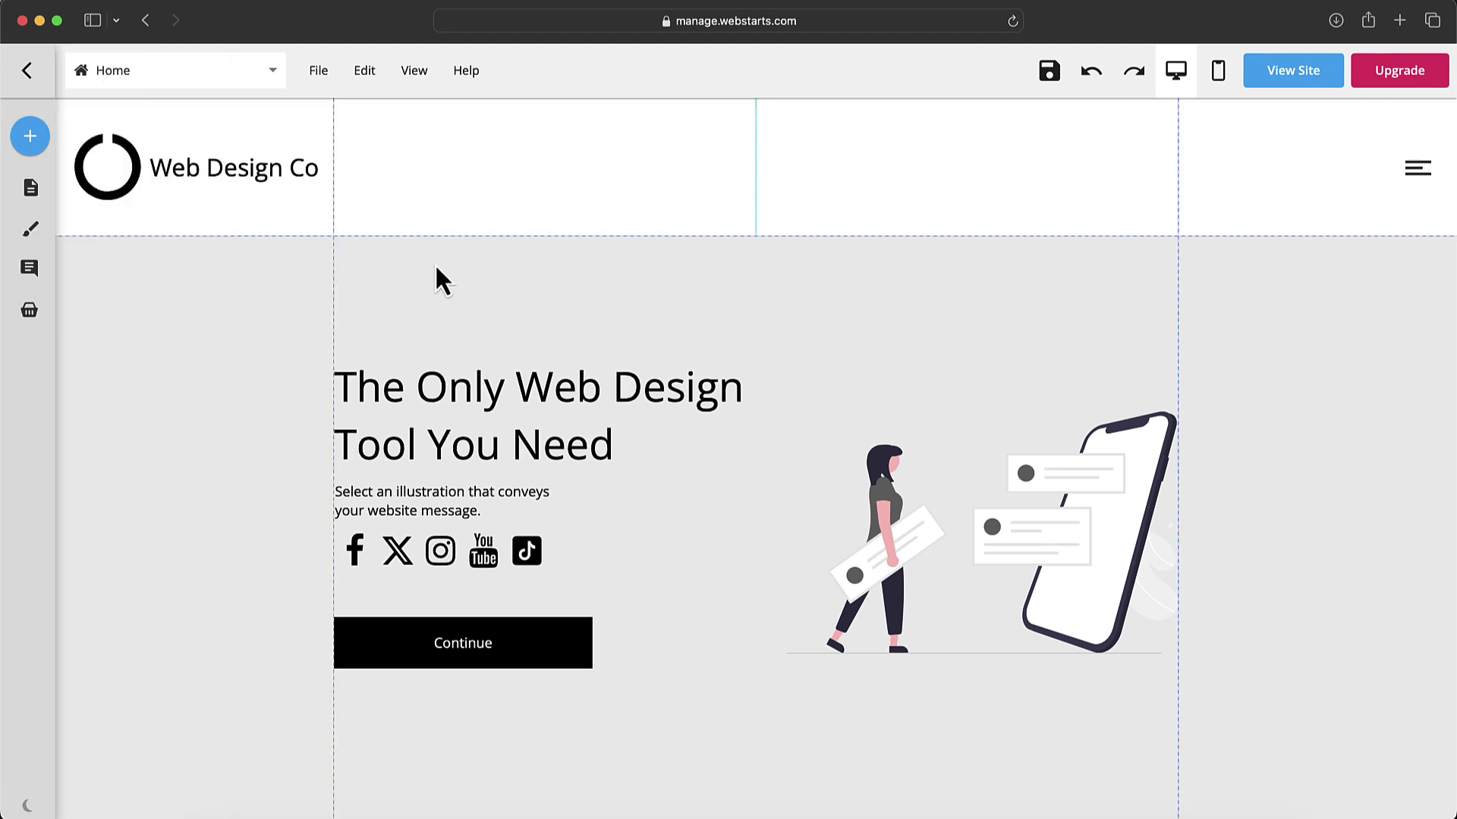
{"action": "left_click", "coordinate": [45, 140]}
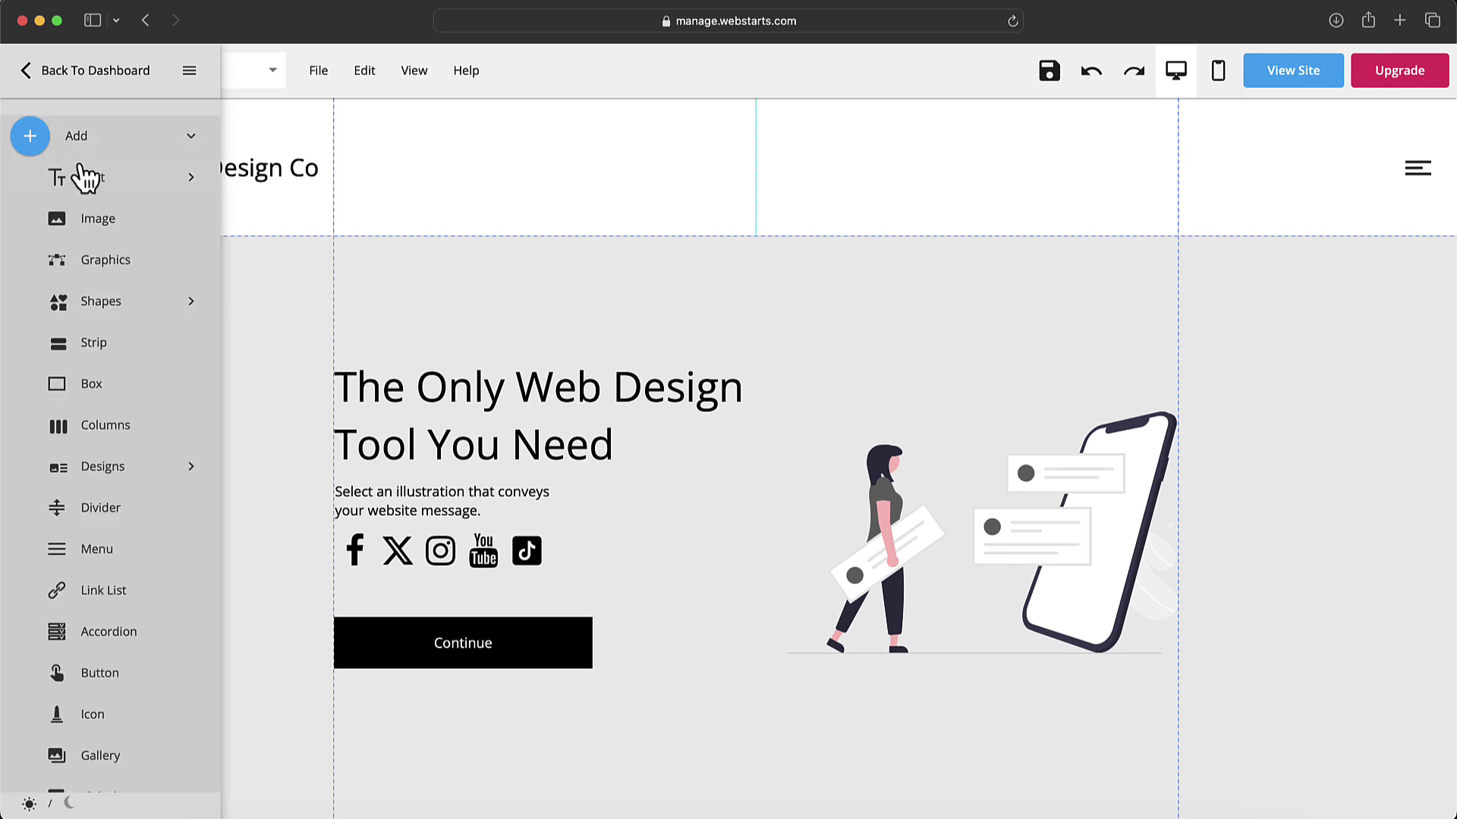
{"action": "left_click", "coordinate": [87, 182]}
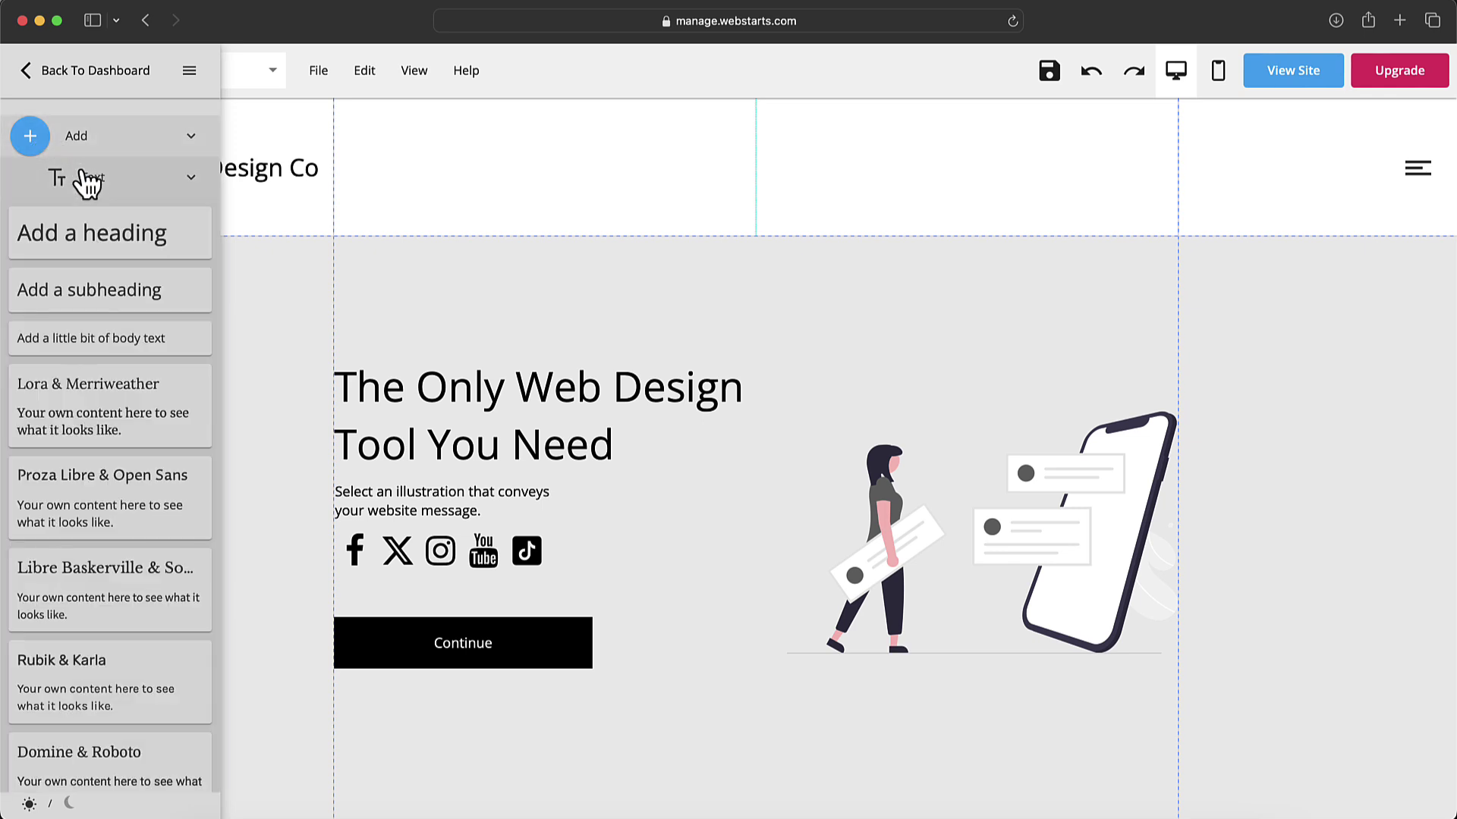
{"action": "left_click_drag", "start_coordinate": [114, 339], "coordinate": [448, 310]}
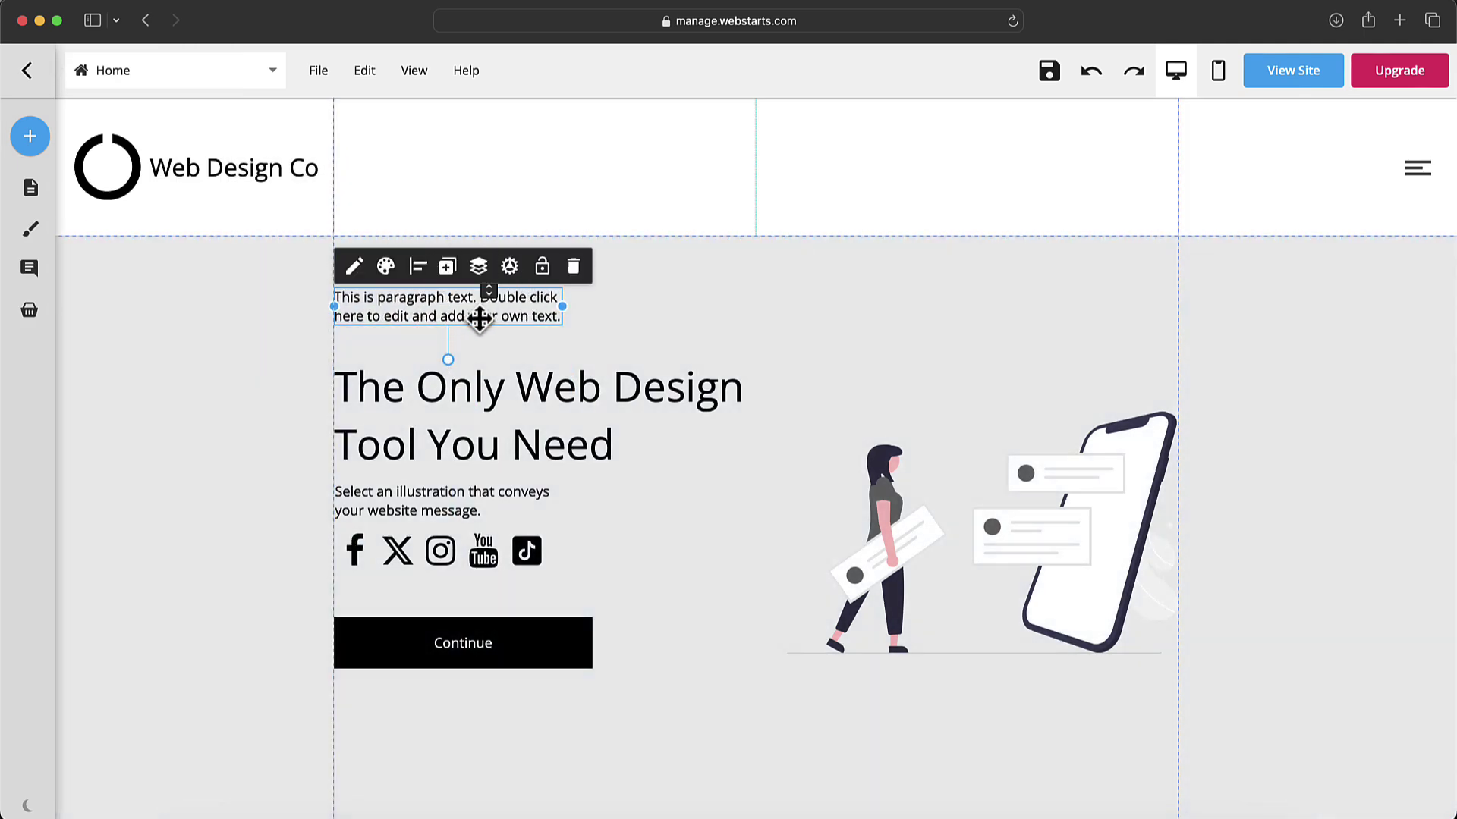
{"action": "left_click", "coordinate": [573, 266]}
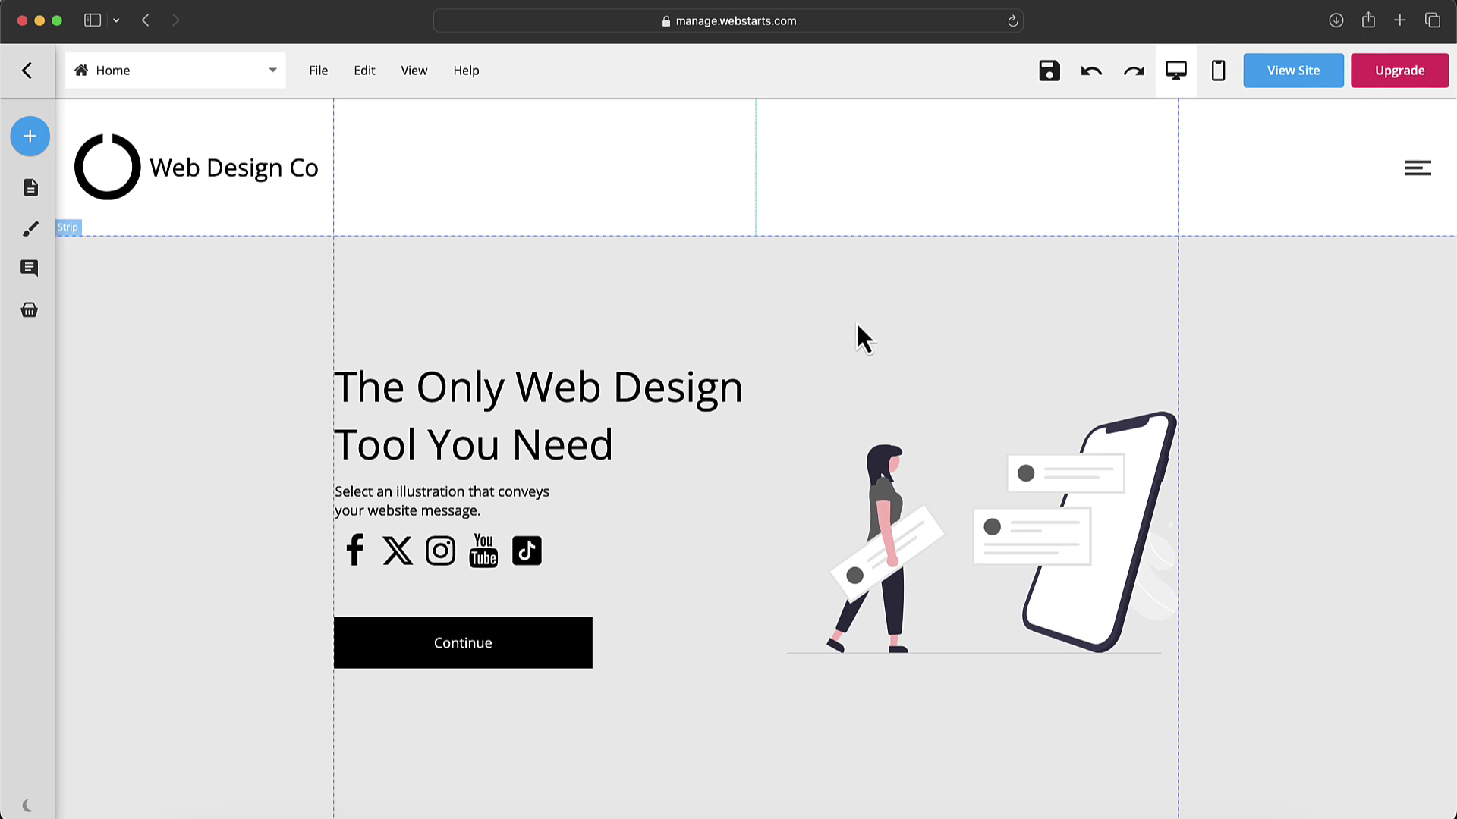
Recolour the heading 'The Only Web Design Tool You Need' teal from the font colour palette
{"action": "left_click", "coordinate": [715, 377]}
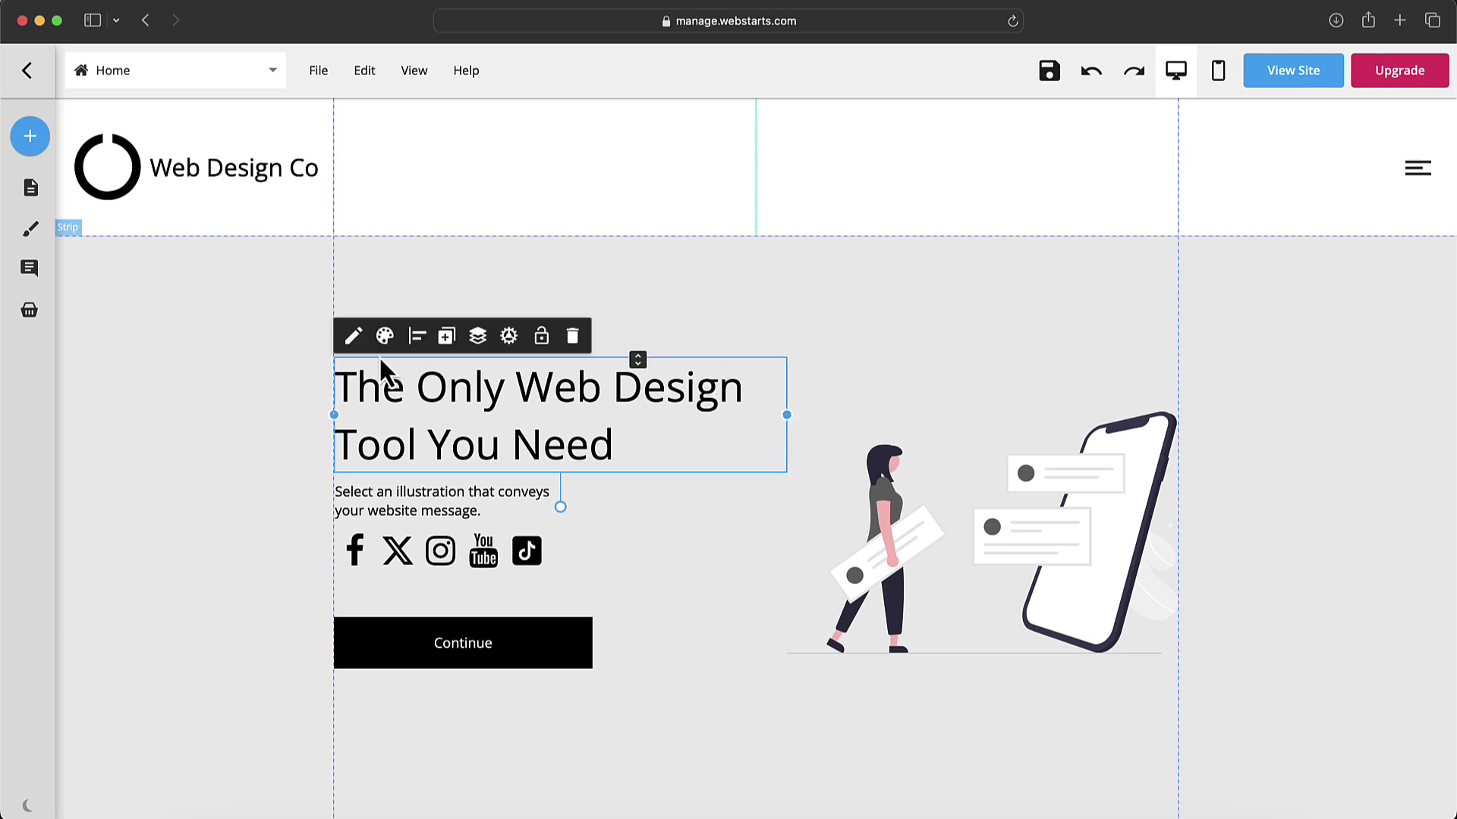
{"action": "left_click", "coordinate": [354, 342]}
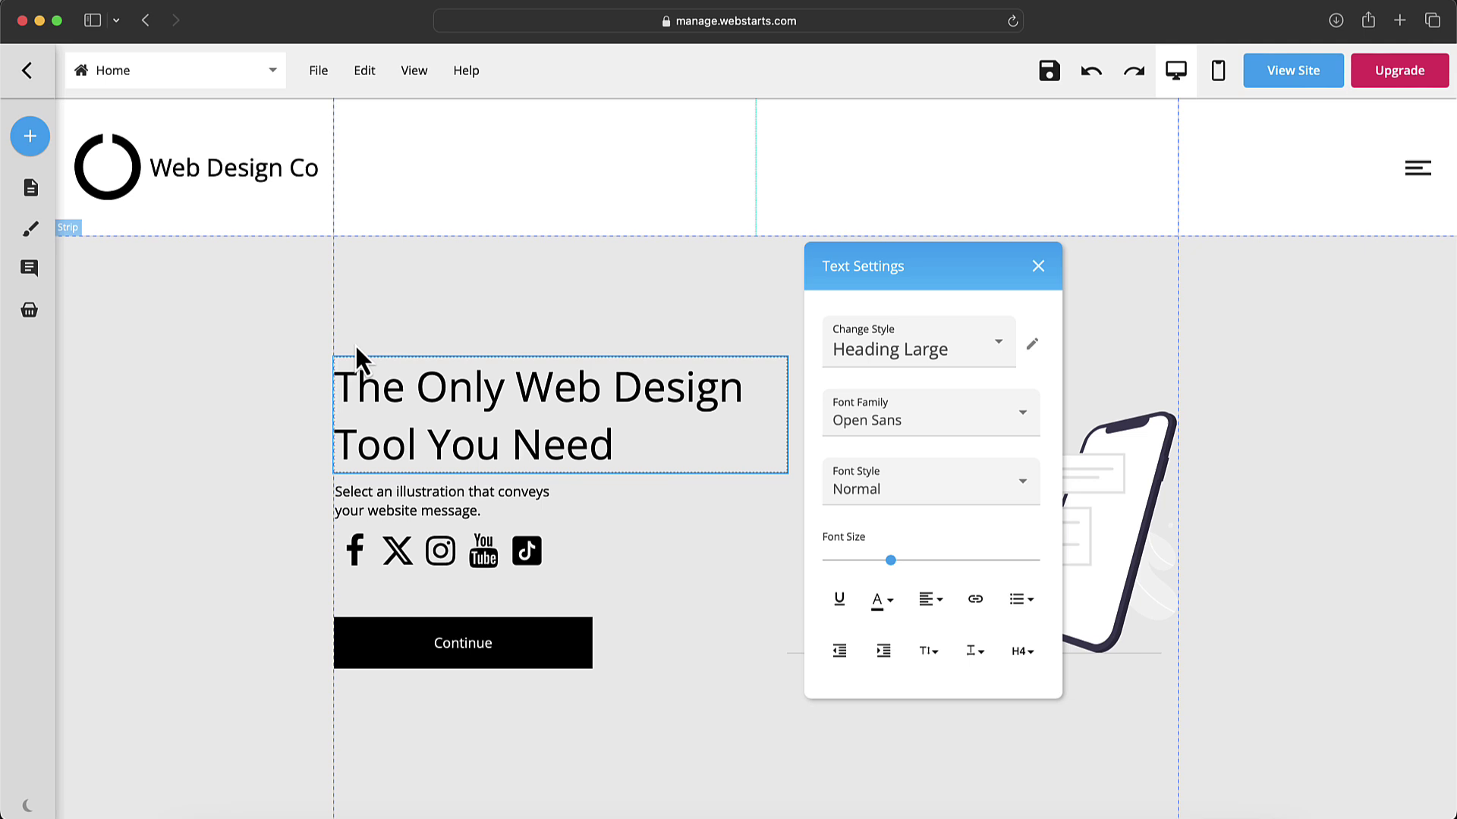
{"action": "left_click_drag", "start_coordinate": [637, 442], "coordinate": [343, 388]}
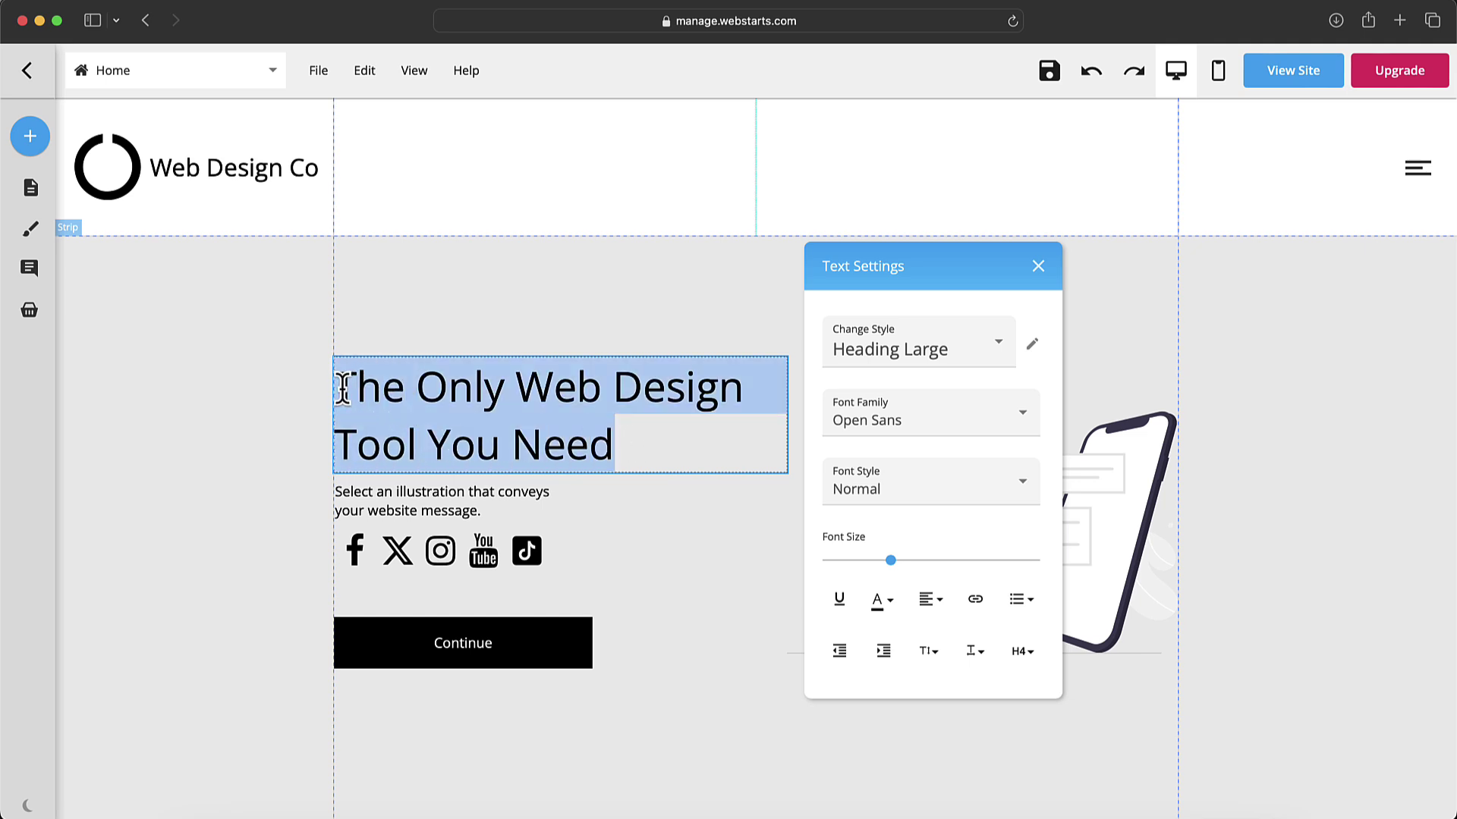
{"action": "type", "text": "Welcome to "}
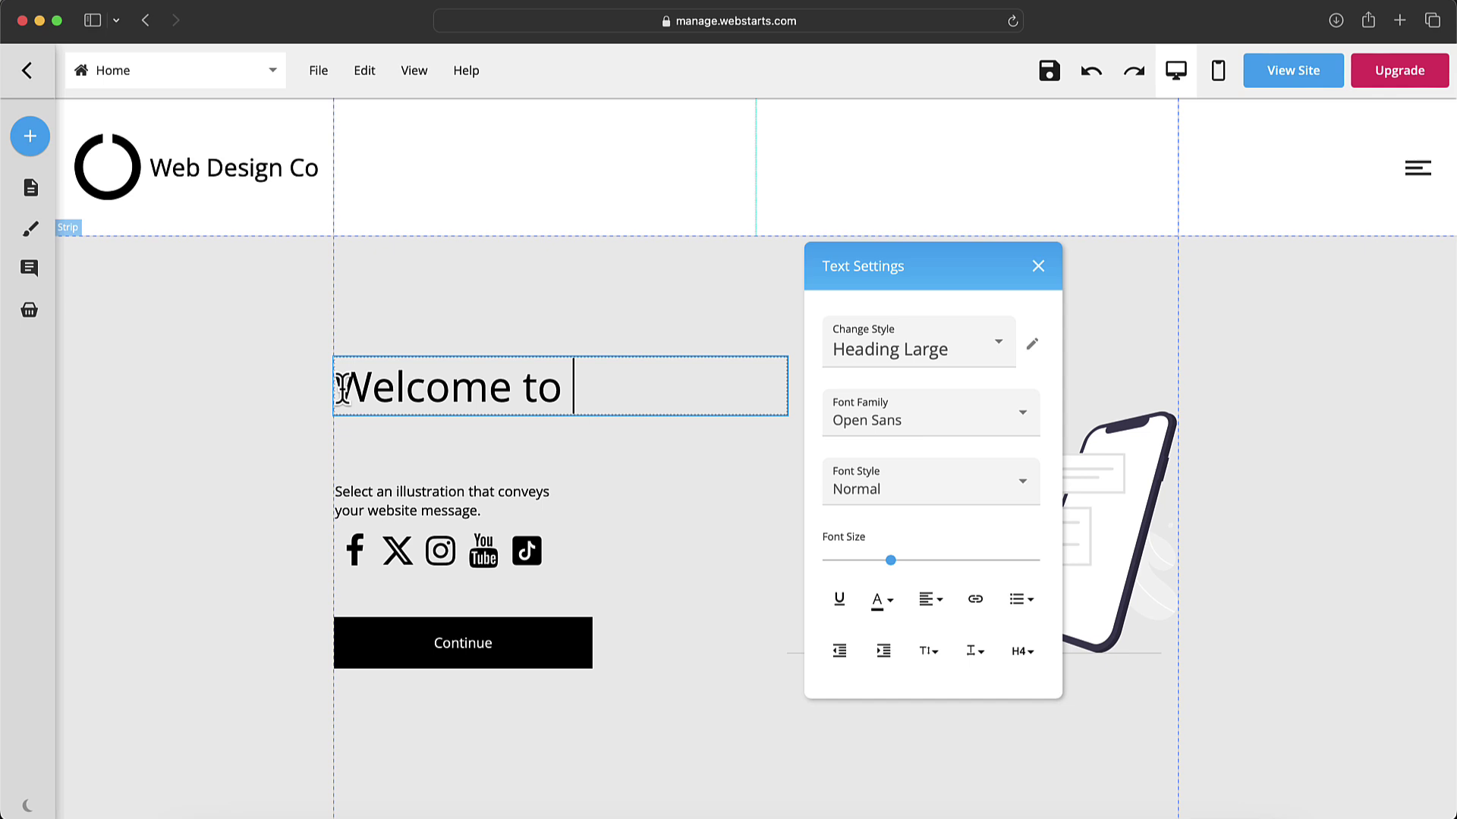
{"action": "type", "text": "my website"}
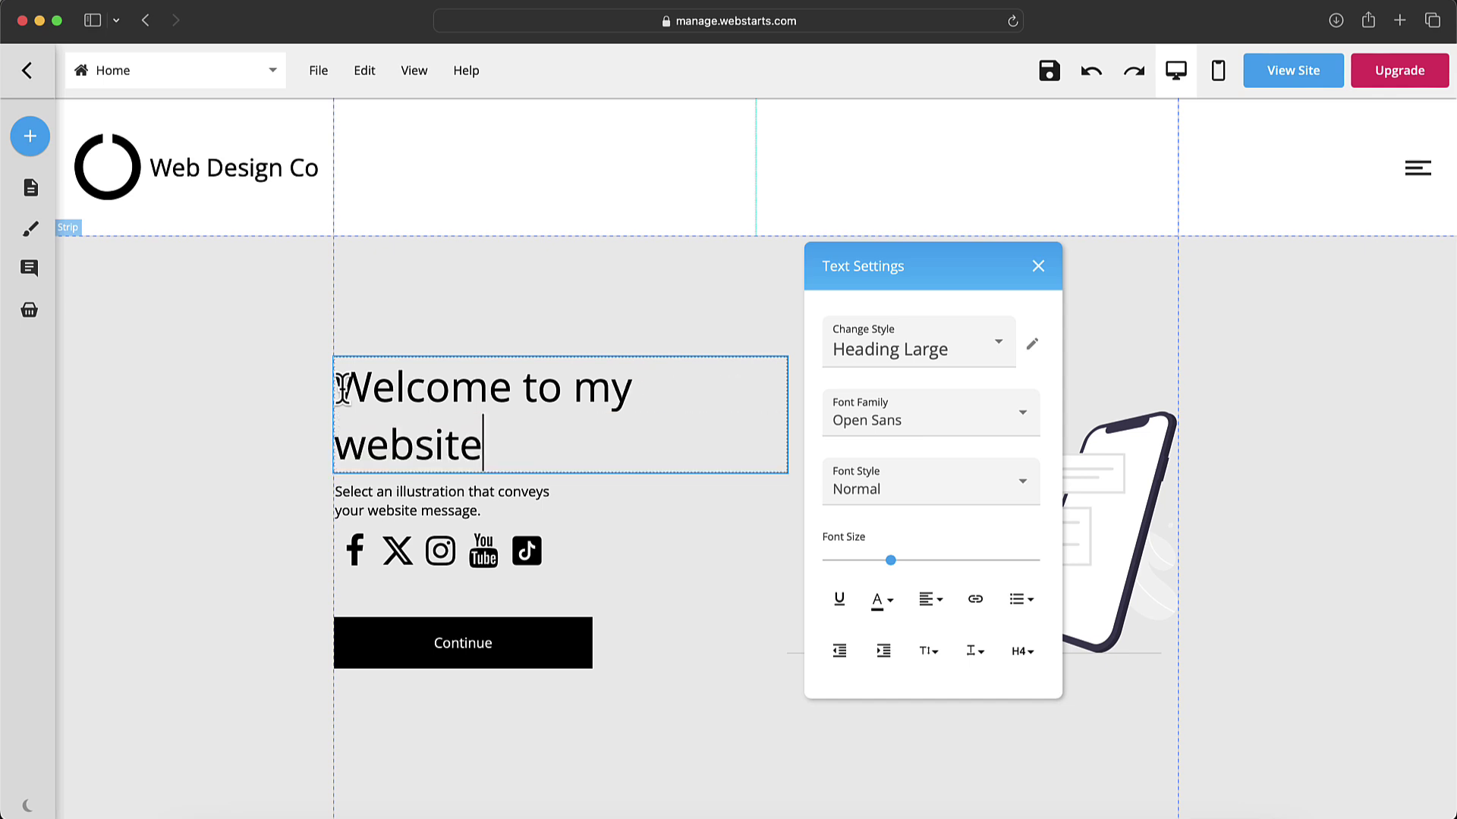
{"action": "key", "text": "super+z"}
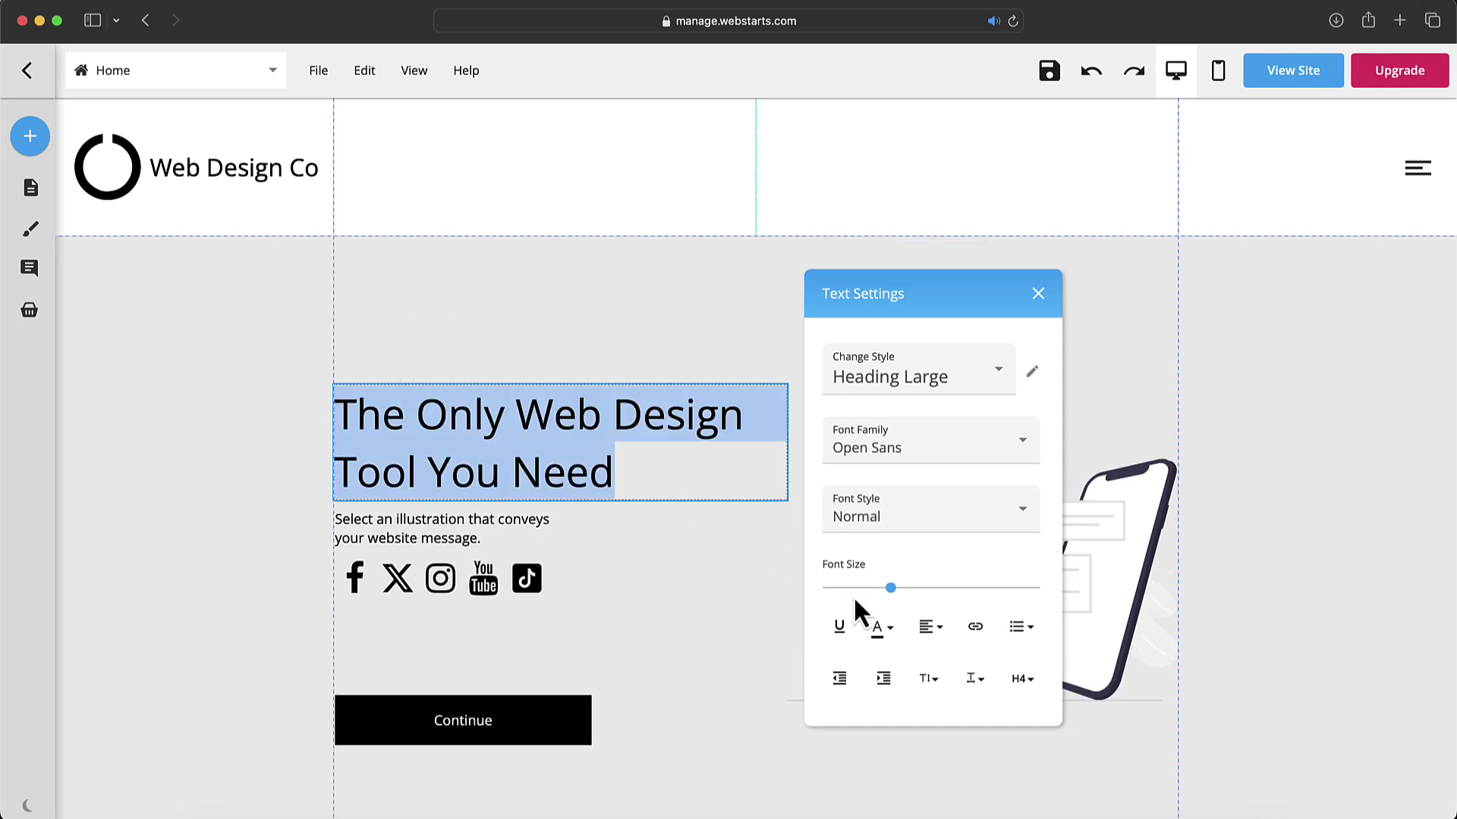
{"action": "left_click", "coordinate": [882, 628]}
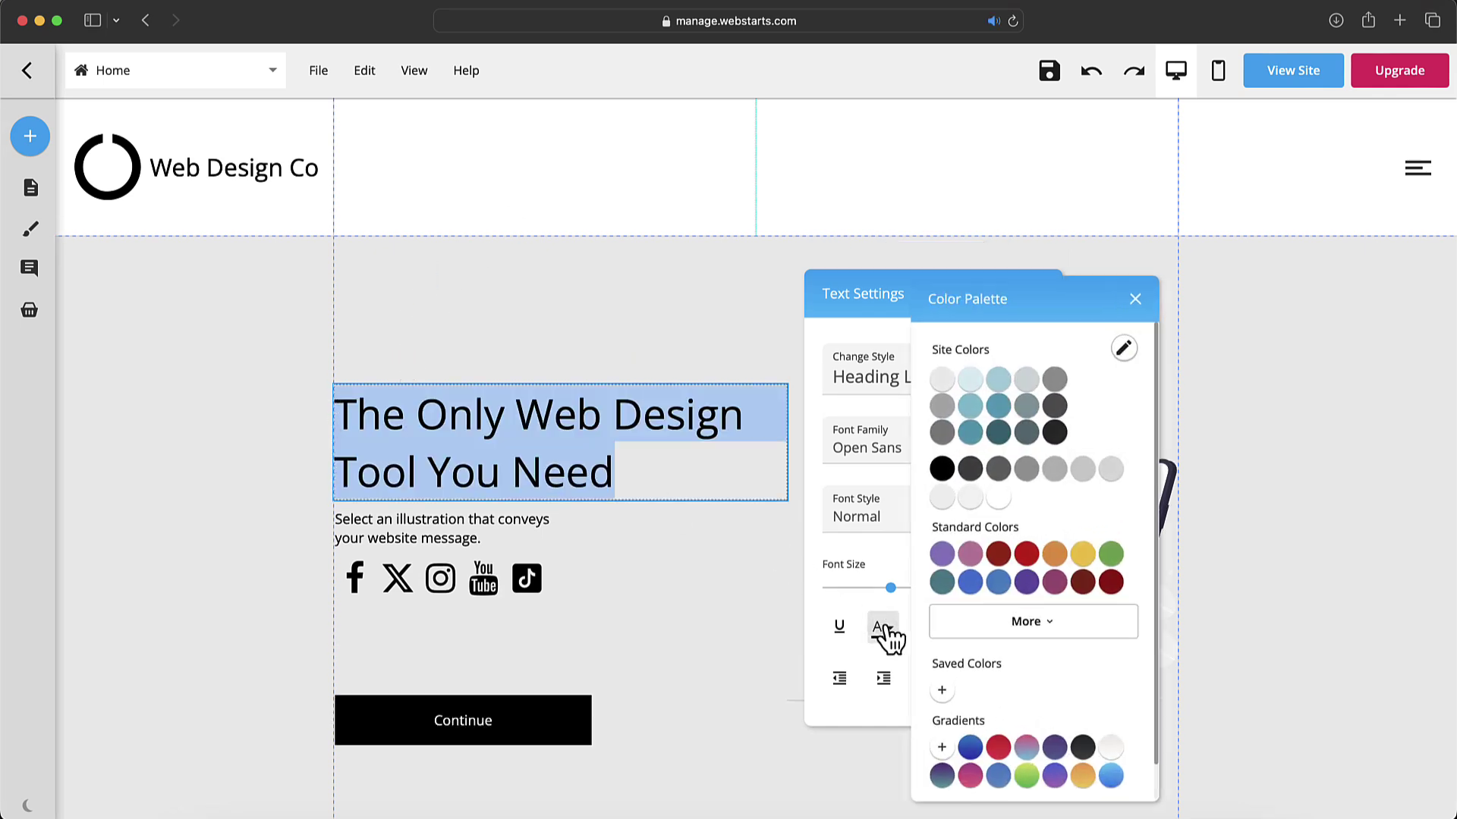
{"action": "left_click", "coordinate": [1003, 422]}
{"action": "left_click", "coordinate": [1159, 327]}
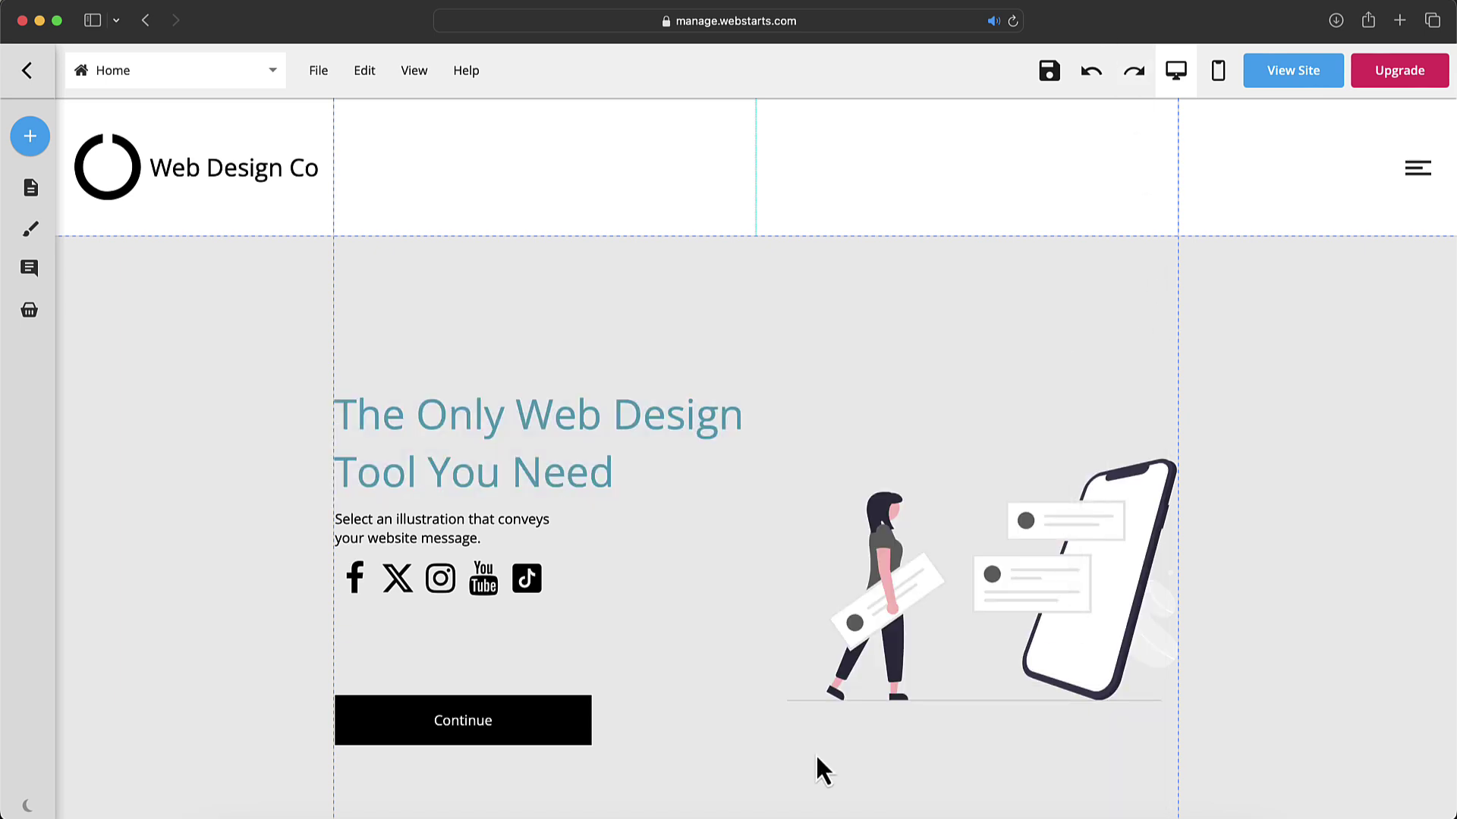
Give the Continue button a teal background and rounded corners set to 45
{"action": "left_click", "coordinate": [566, 732]}
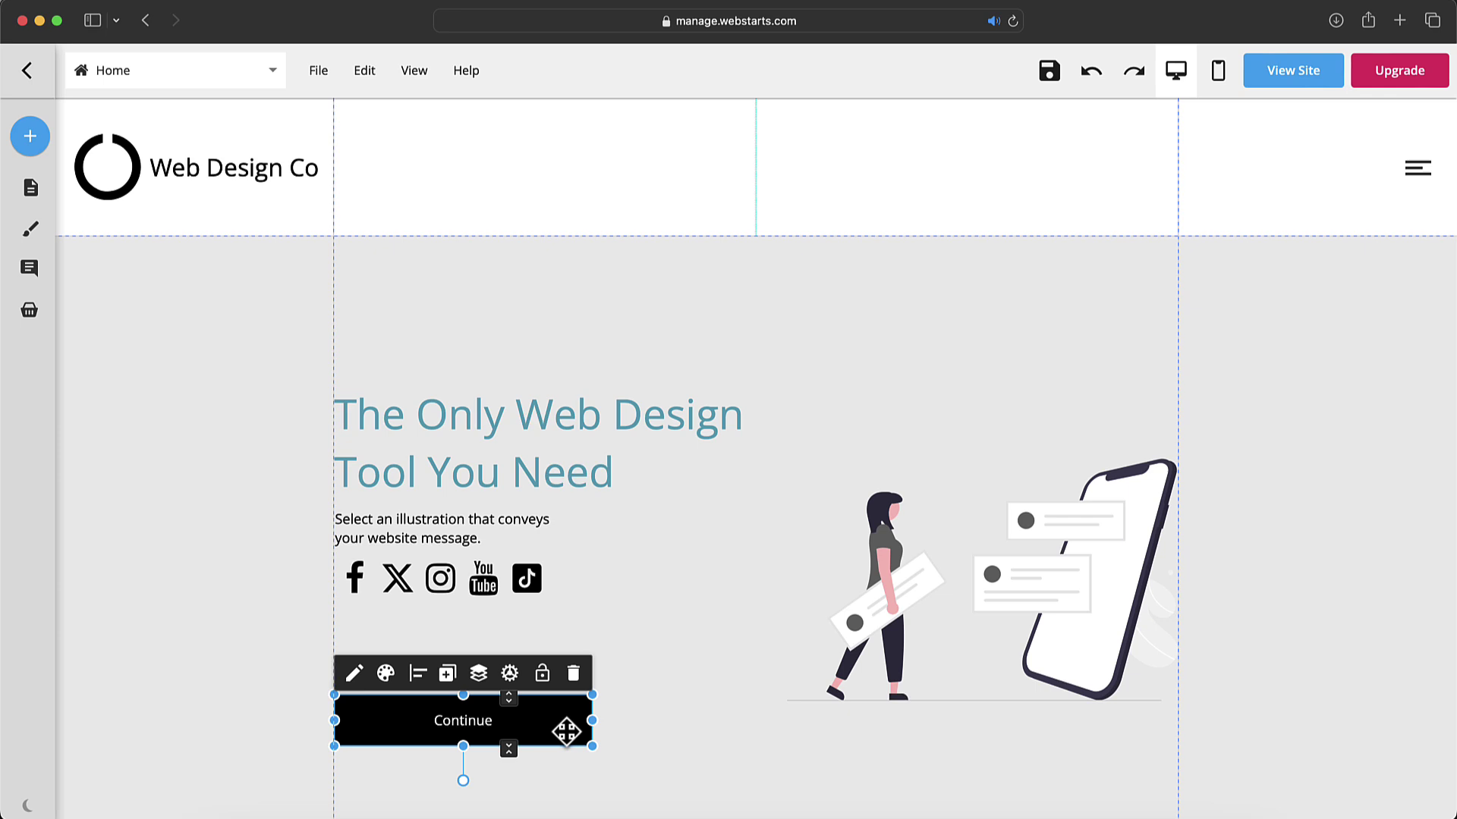
{"action": "left_click", "coordinate": [385, 674]}
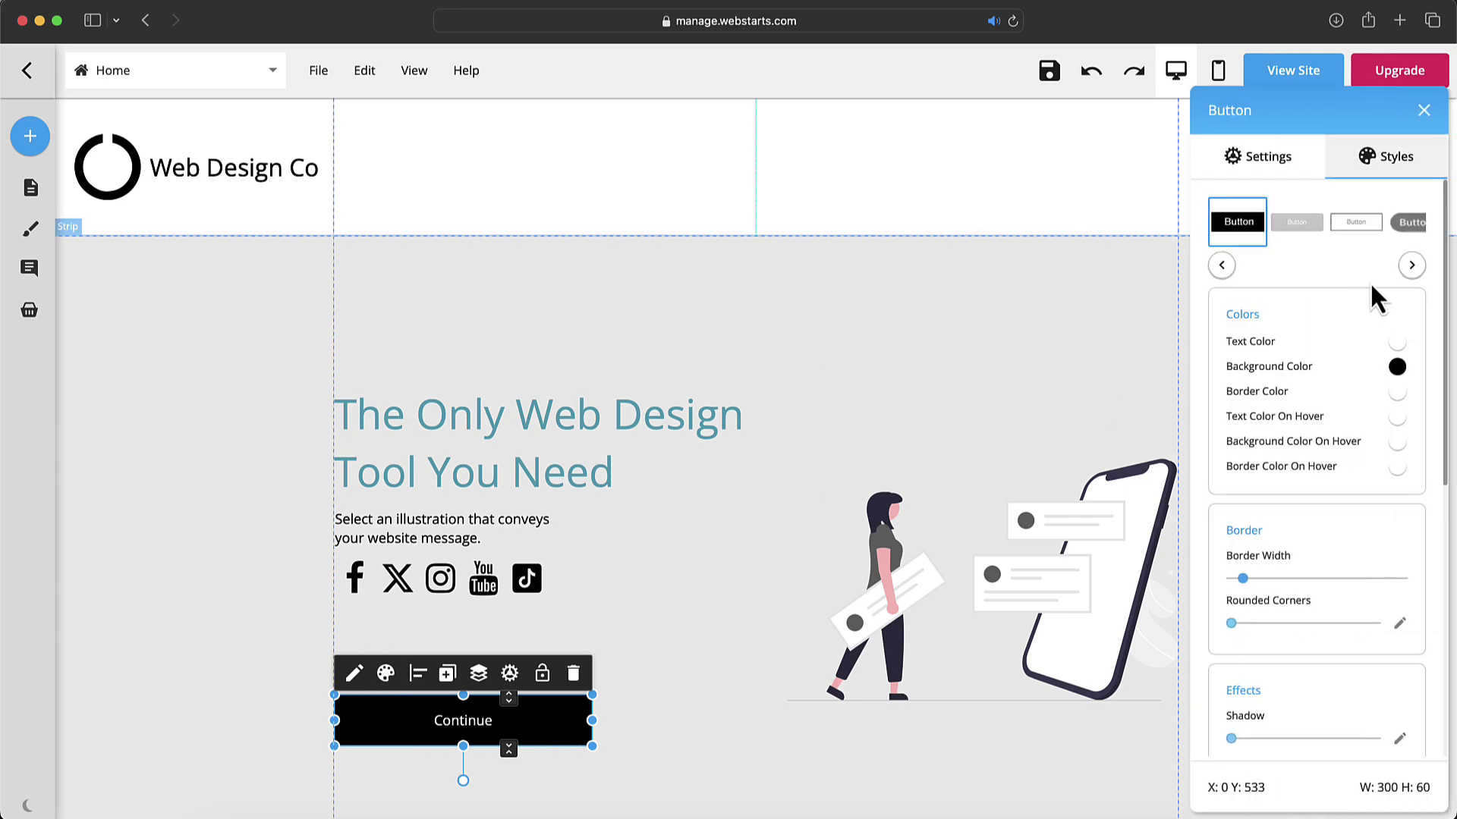
{"action": "left_click", "coordinate": [1397, 367]}
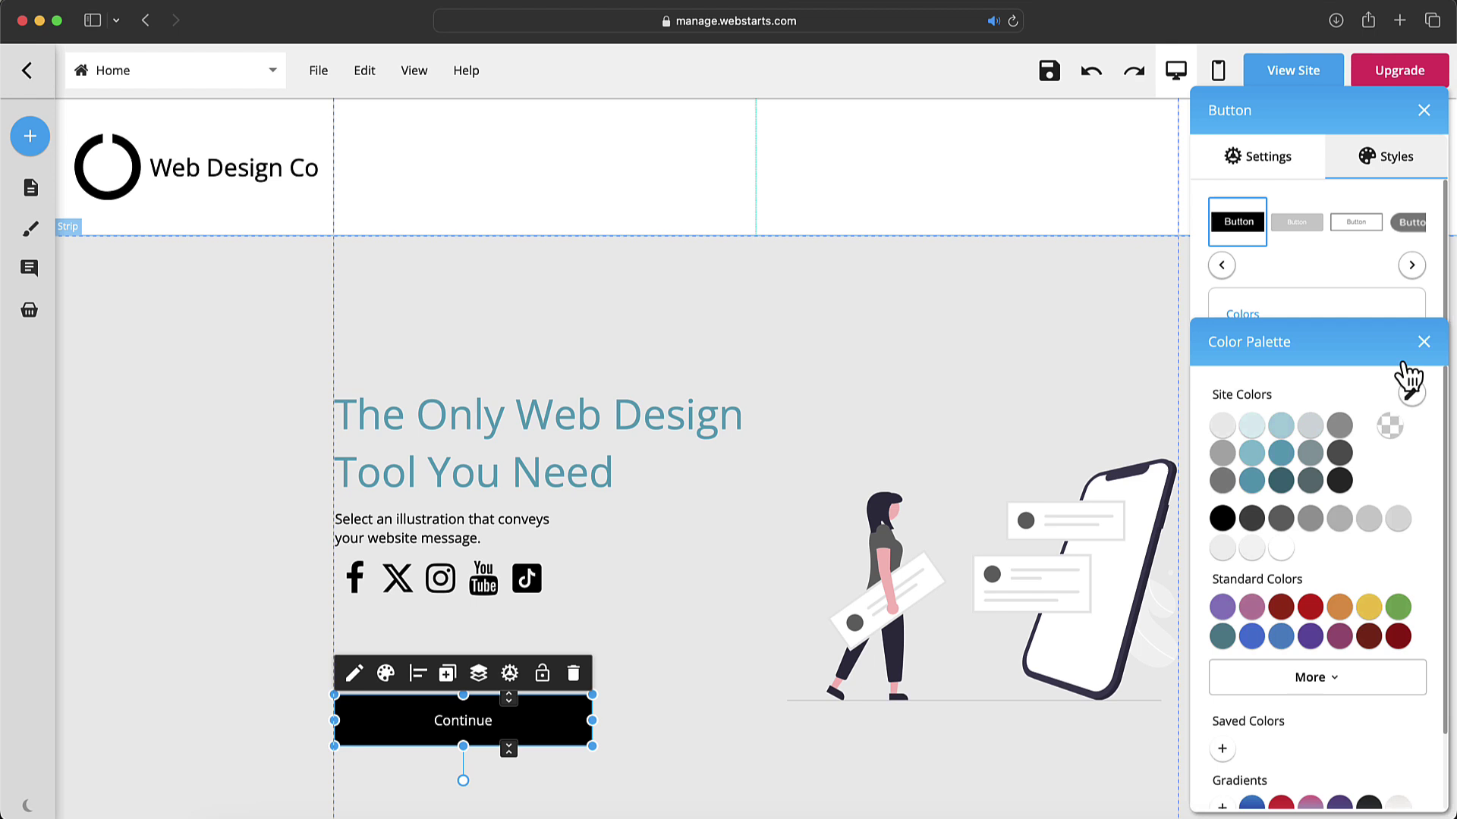
{"action": "left_click", "coordinate": [1286, 458]}
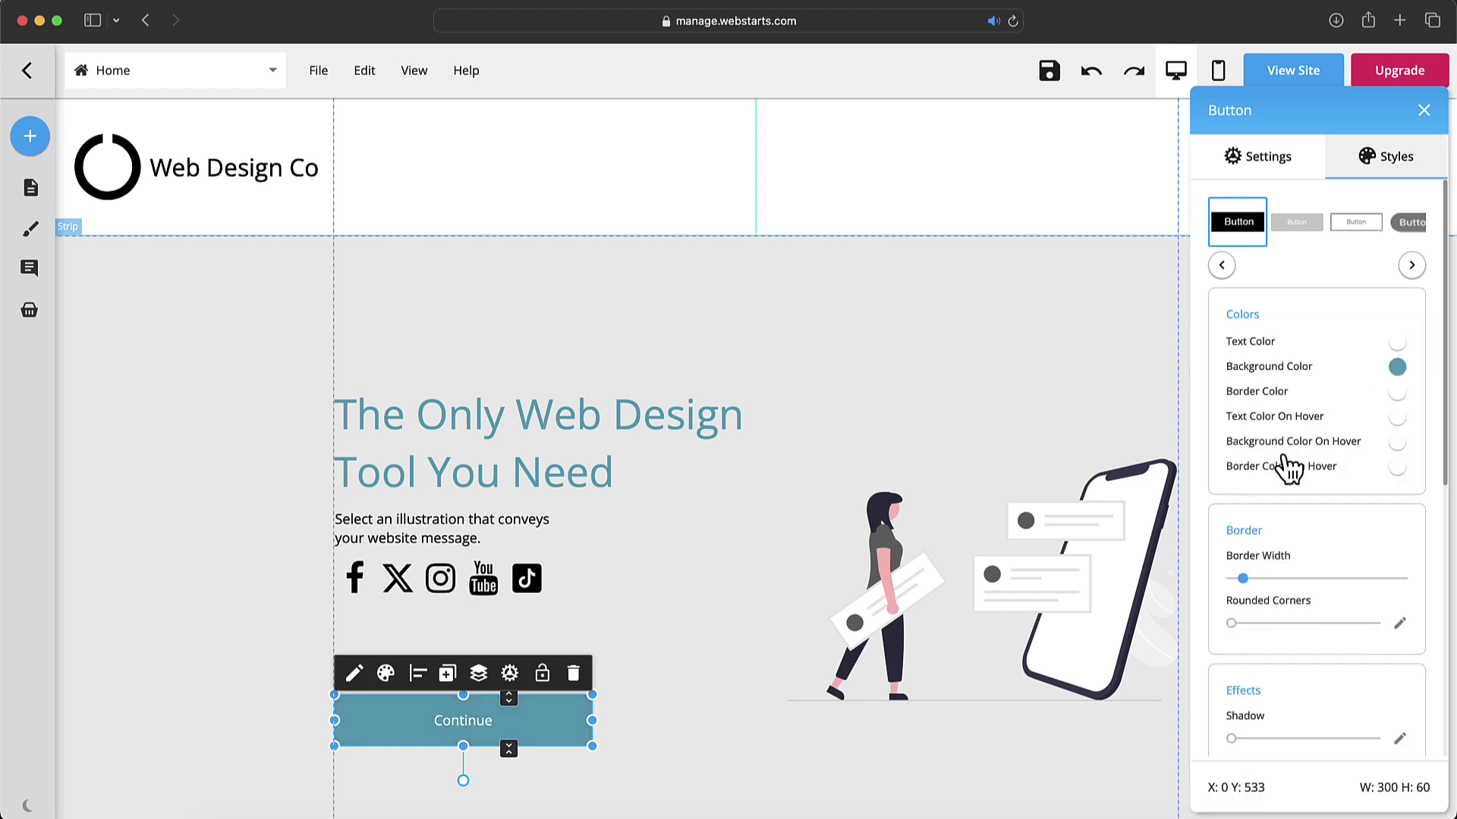
{"action": "left_click_drag", "start_coordinate": [1230, 623], "coordinate": [1362, 623]}
{"action": "left_click", "coordinate": [1099, 410]}
Nudge the hero illustration upward and set its alignment to Align Right
{"action": "left_click", "coordinate": [1030, 485]}
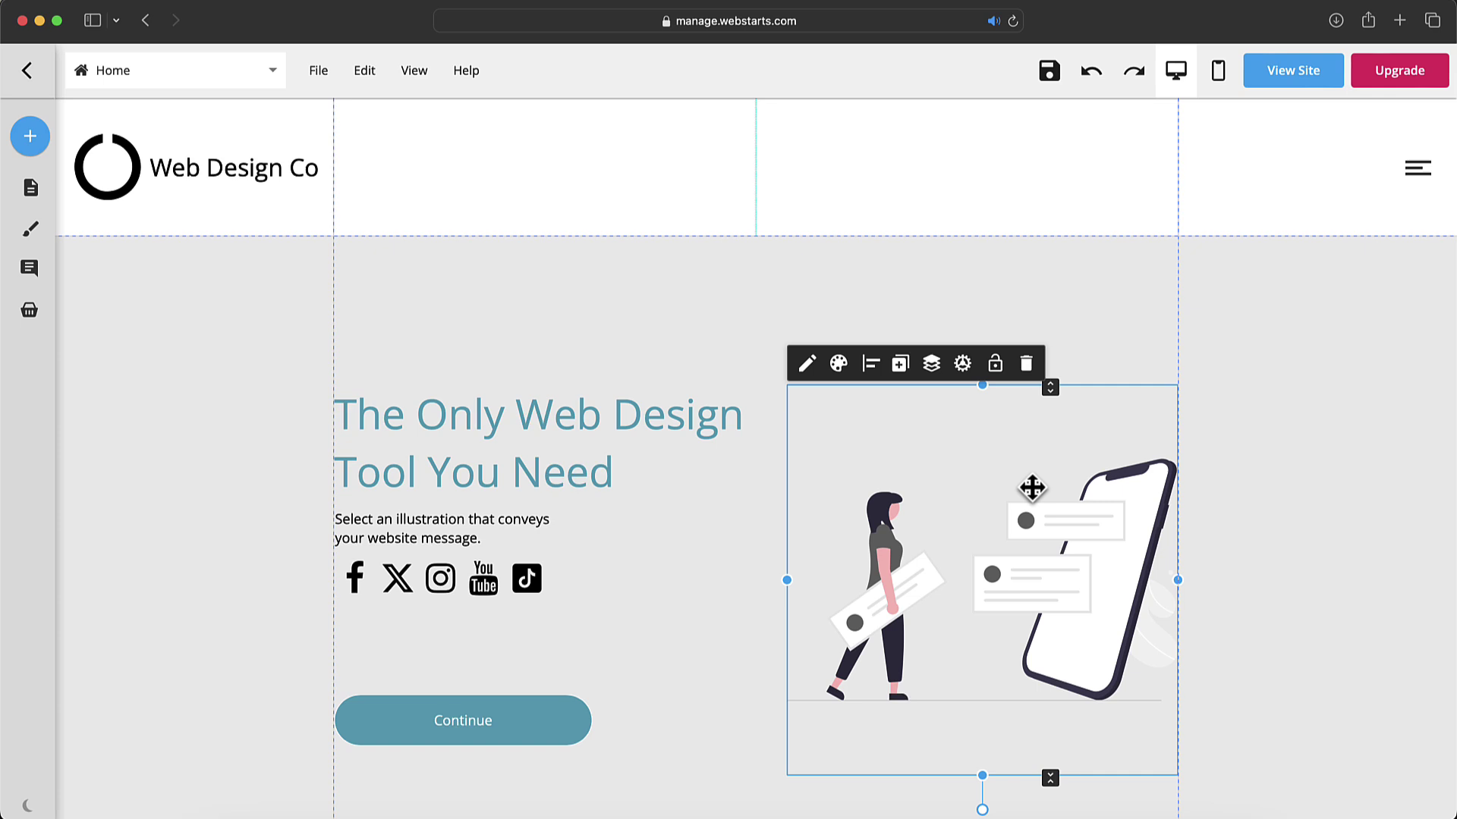
{"action": "left_click_drag", "start_coordinate": [943, 599], "coordinate": [904, 585]}
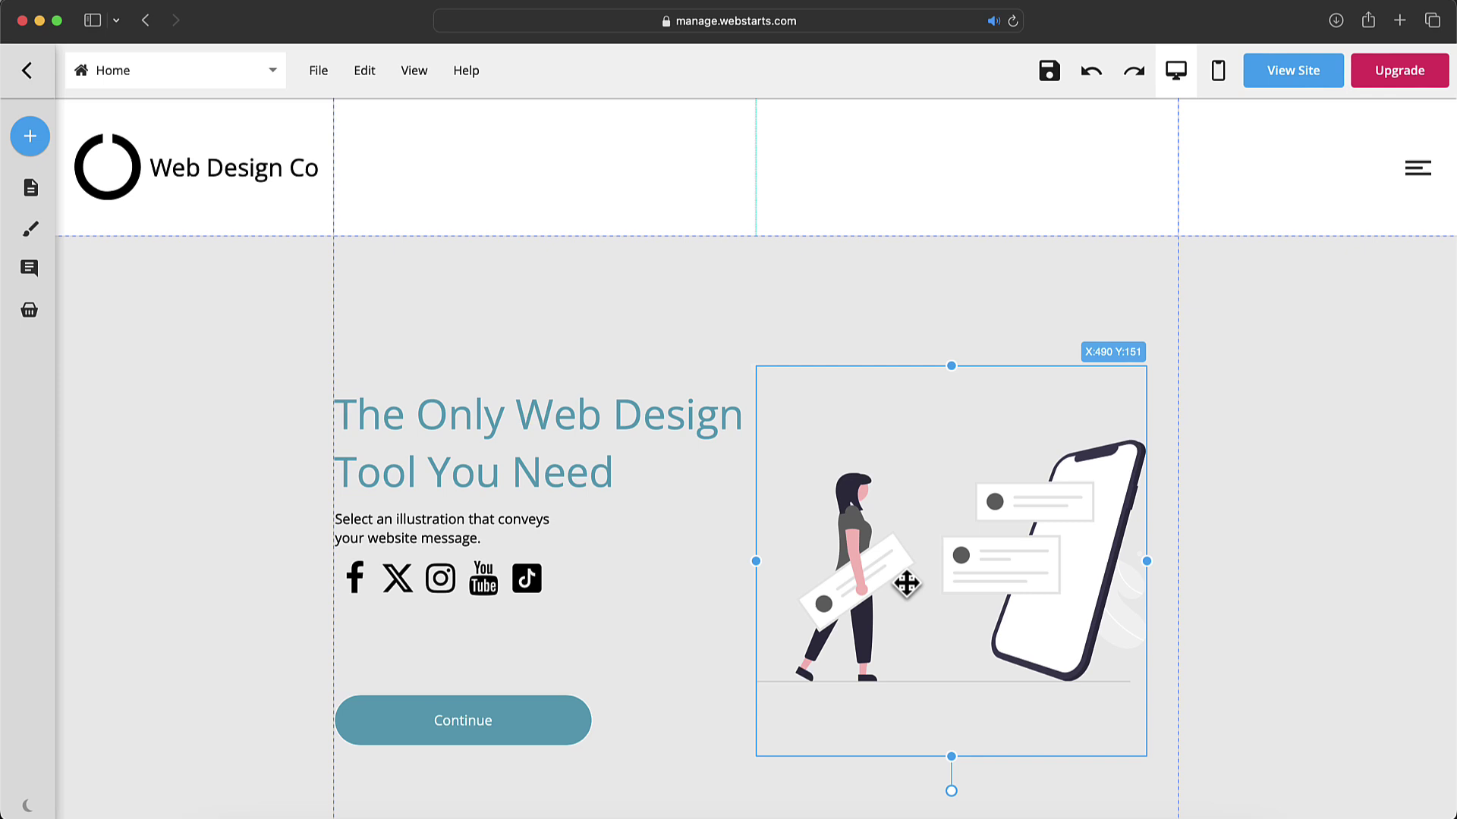
{"action": "left_click", "coordinate": [845, 350]}
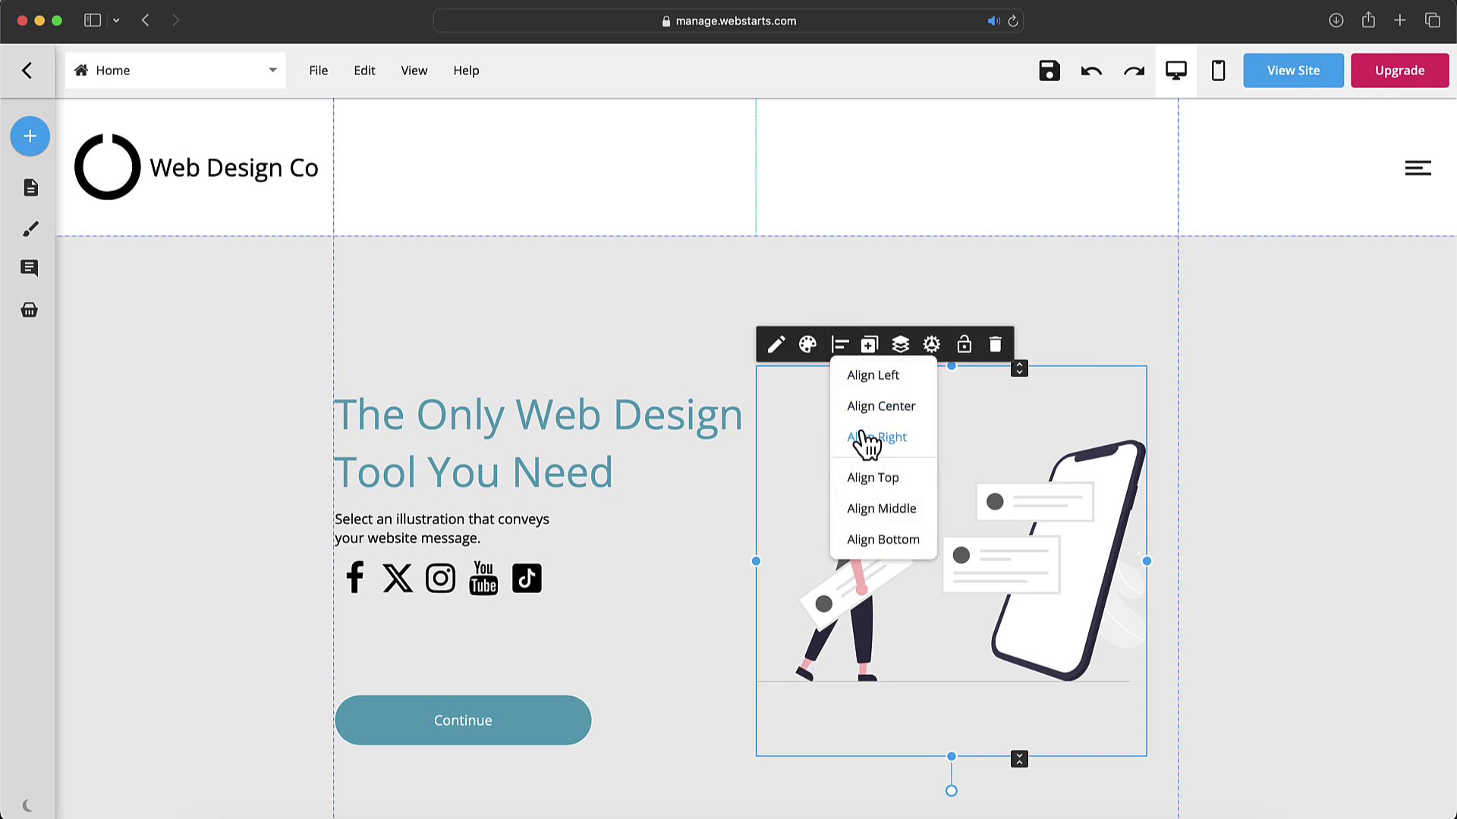
{"action": "left_click", "coordinate": [866, 446]}
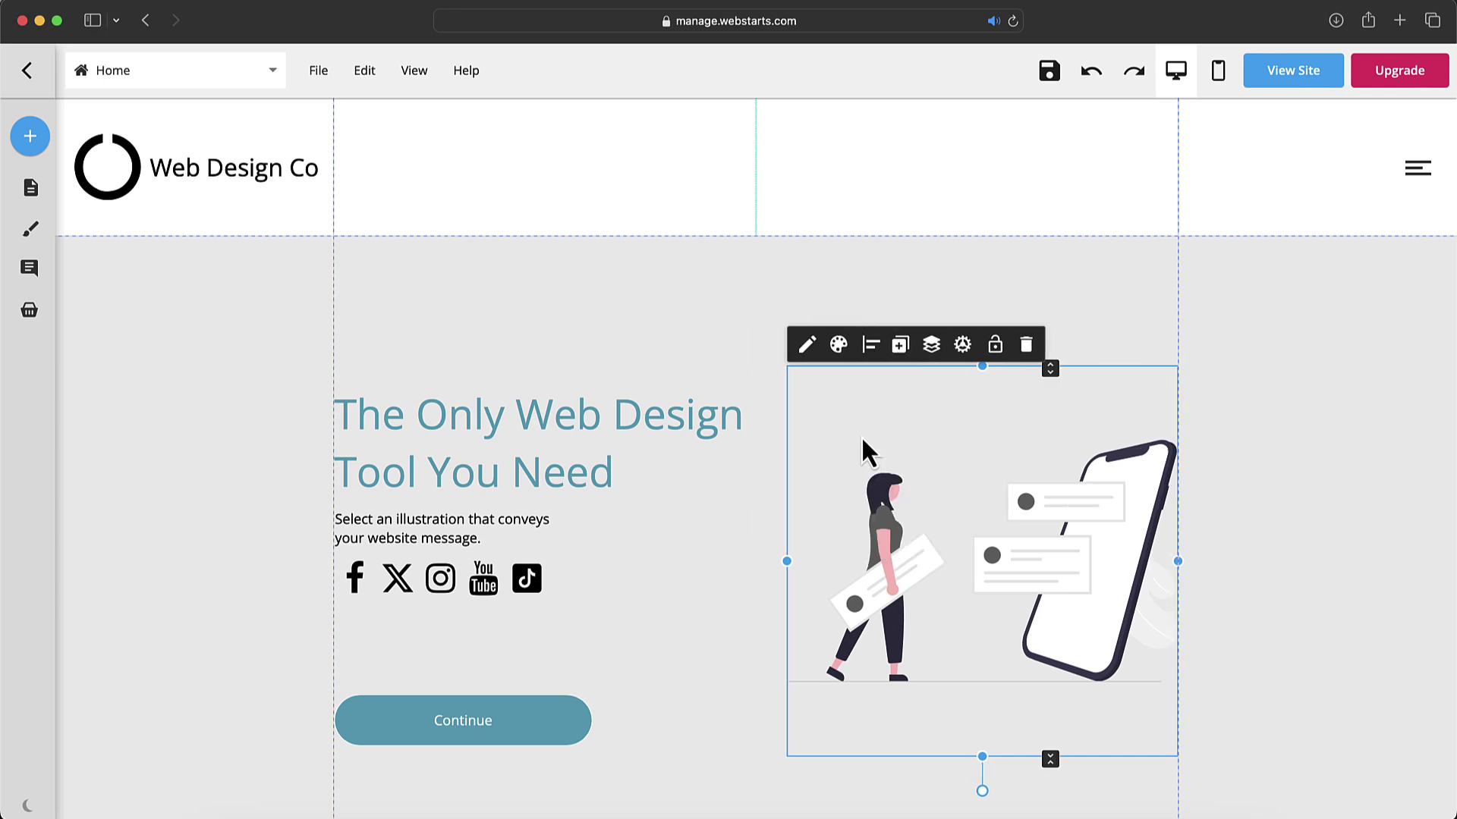
Make the Features section taller to open white space below the hero
{"action": "scroll", "coordinate": [1085, 559], "scroll_direction": "down", "scroll_amount": 5}
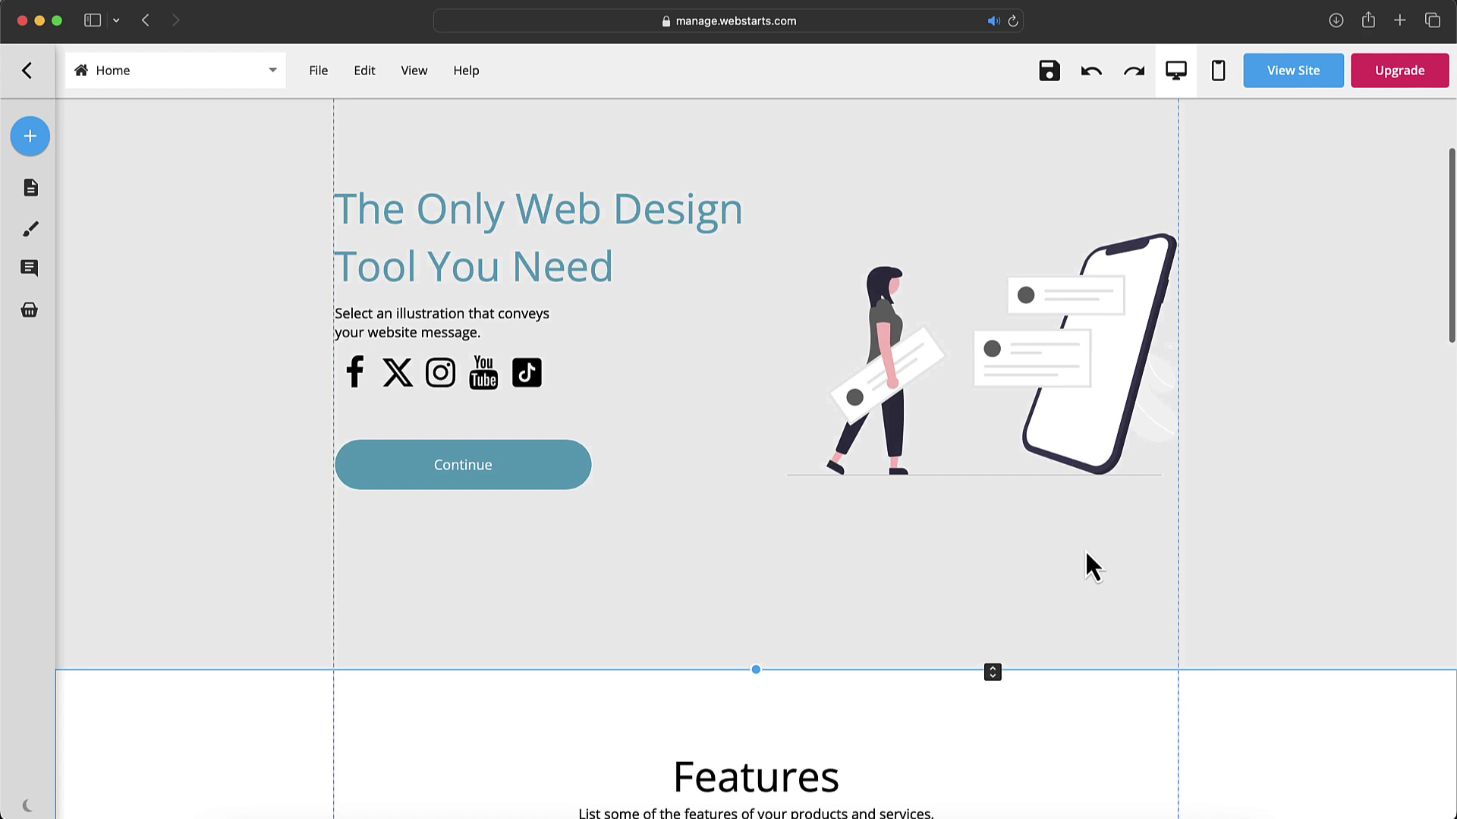
{"action": "scroll", "coordinate": [1090, 566], "scroll_direction": "down", "scroll_amount": 2}
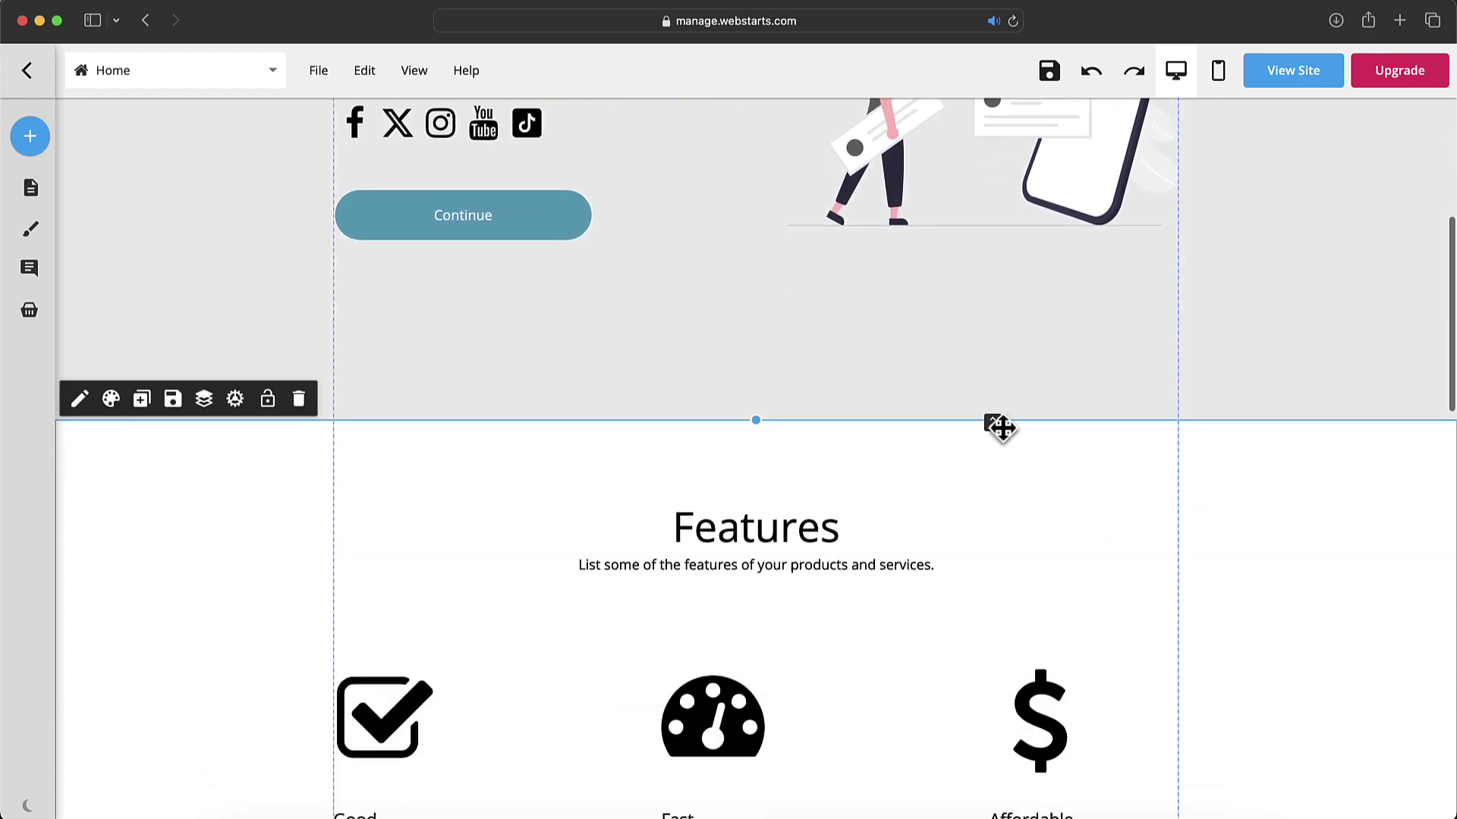
{"action": "left_click_drag", "start_coordinate": [992, 422], "coordinate": [994, 774]}
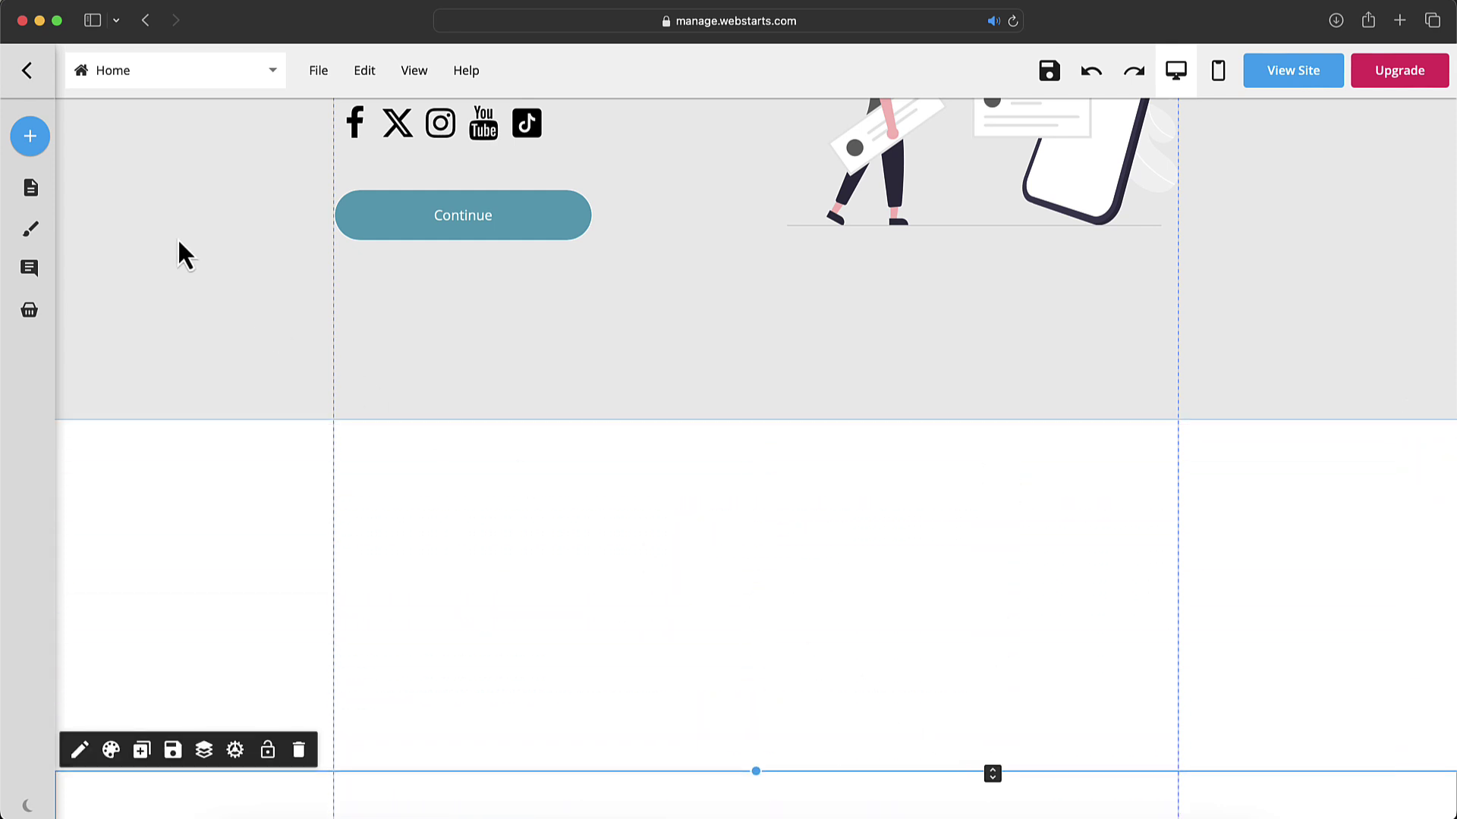
Drag an 'Add a heading' text element onto the white section
{"action": "left_click", "coordinate": [30, 136]}
{"action": "left_click", "coordinate": [82, 180]}
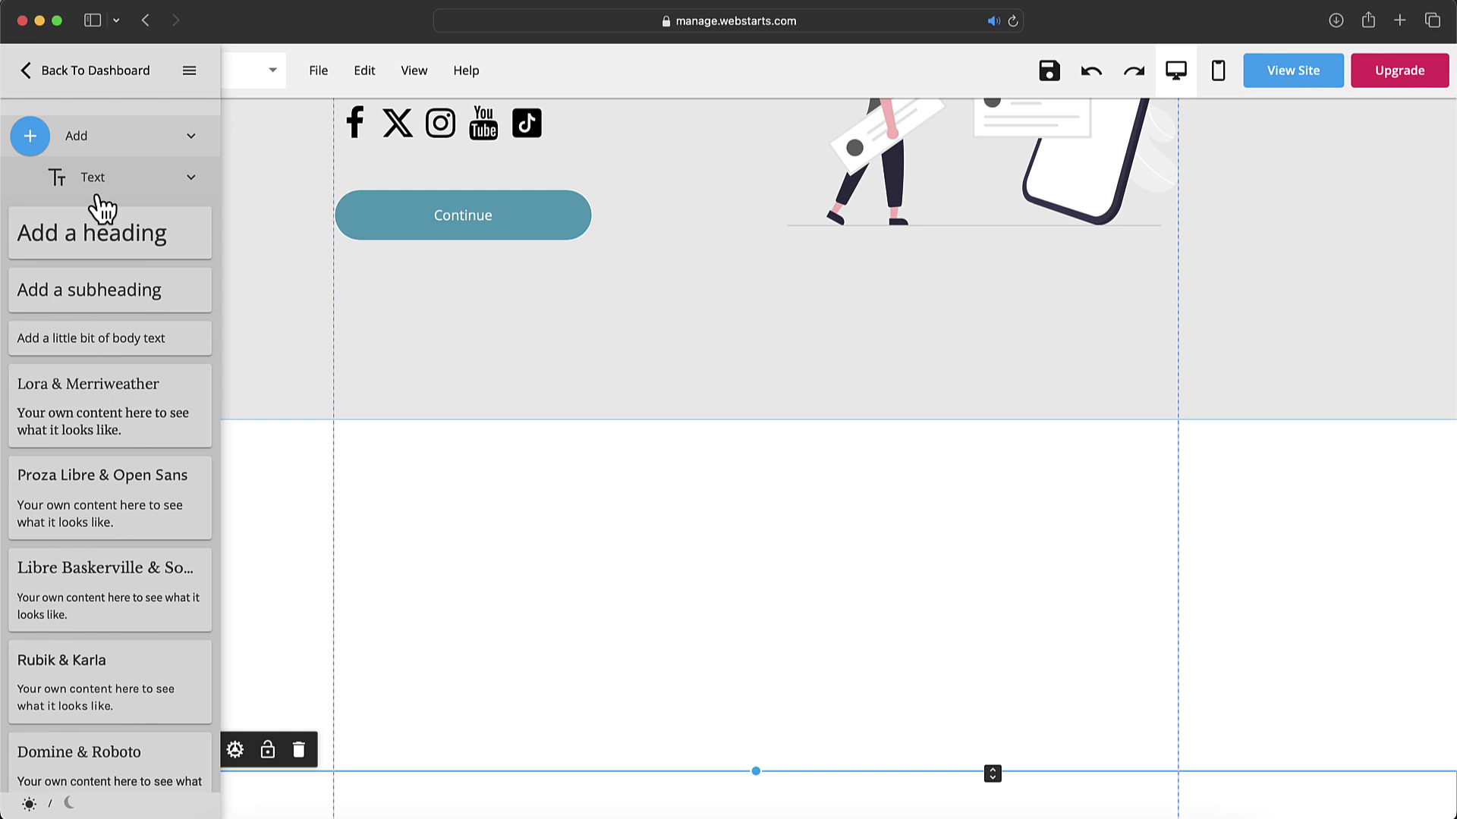
{"action": "left_click_drag", "start_coordinate": [91, 235], "coordinate": [735, 599]}
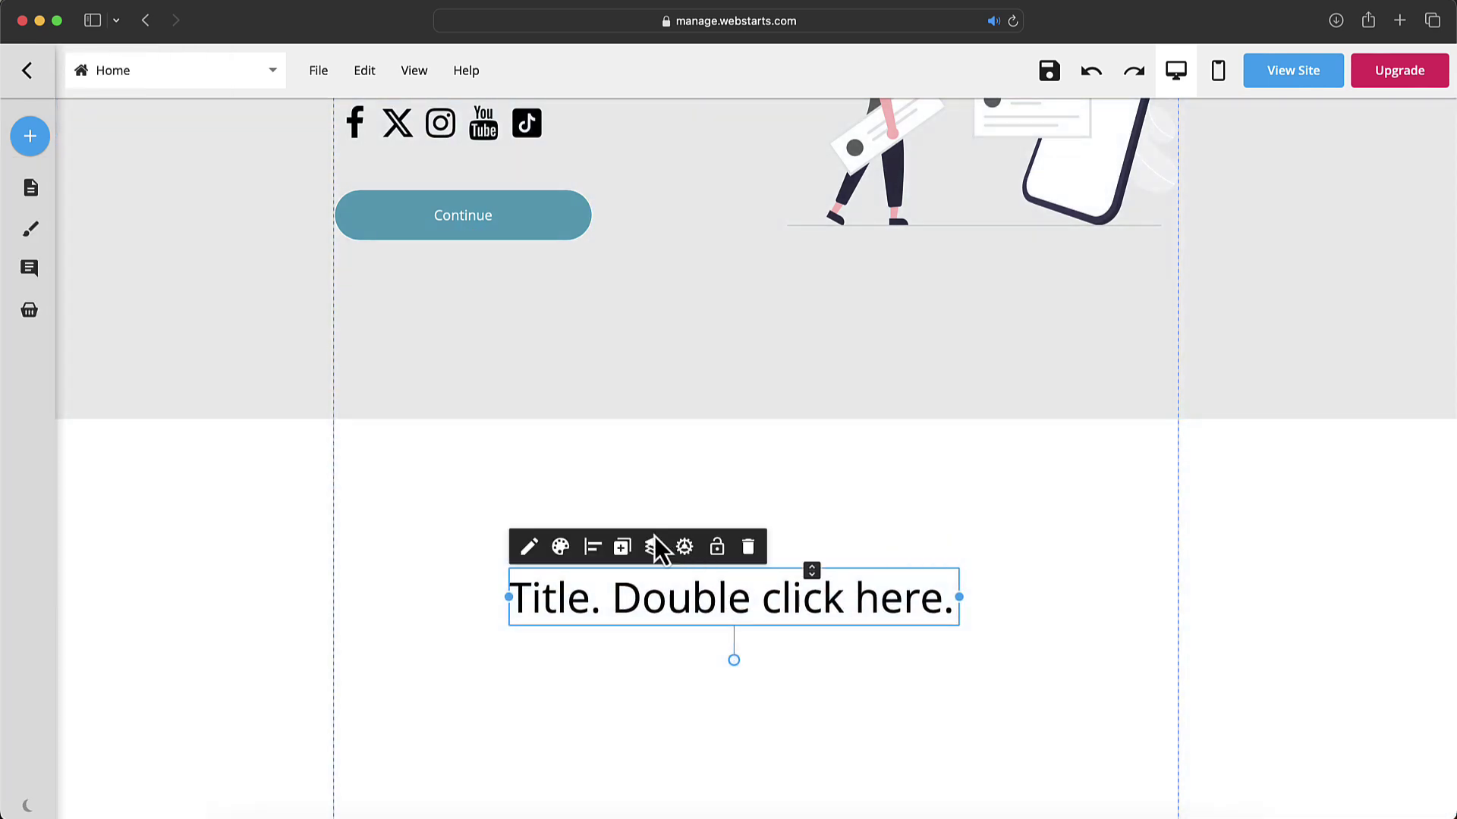
Link the Continue button to the Contact page under My Pages
{"action": "scroll", "coordinate": [1055, 340], "scroll_direction": "up", "scroll_amount": 6}
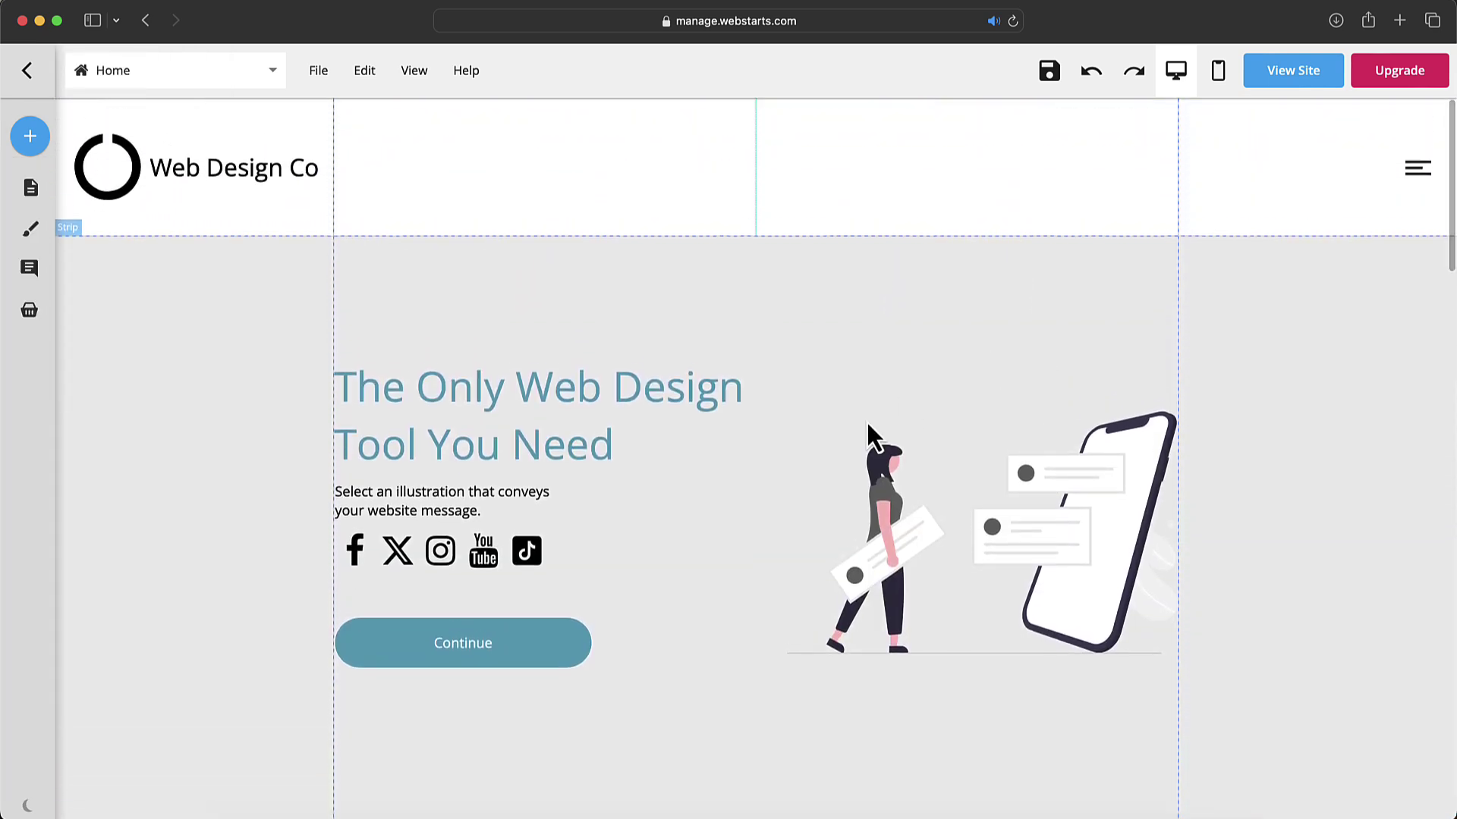
{"action": "left_click", "coordinate": [572, 641]}
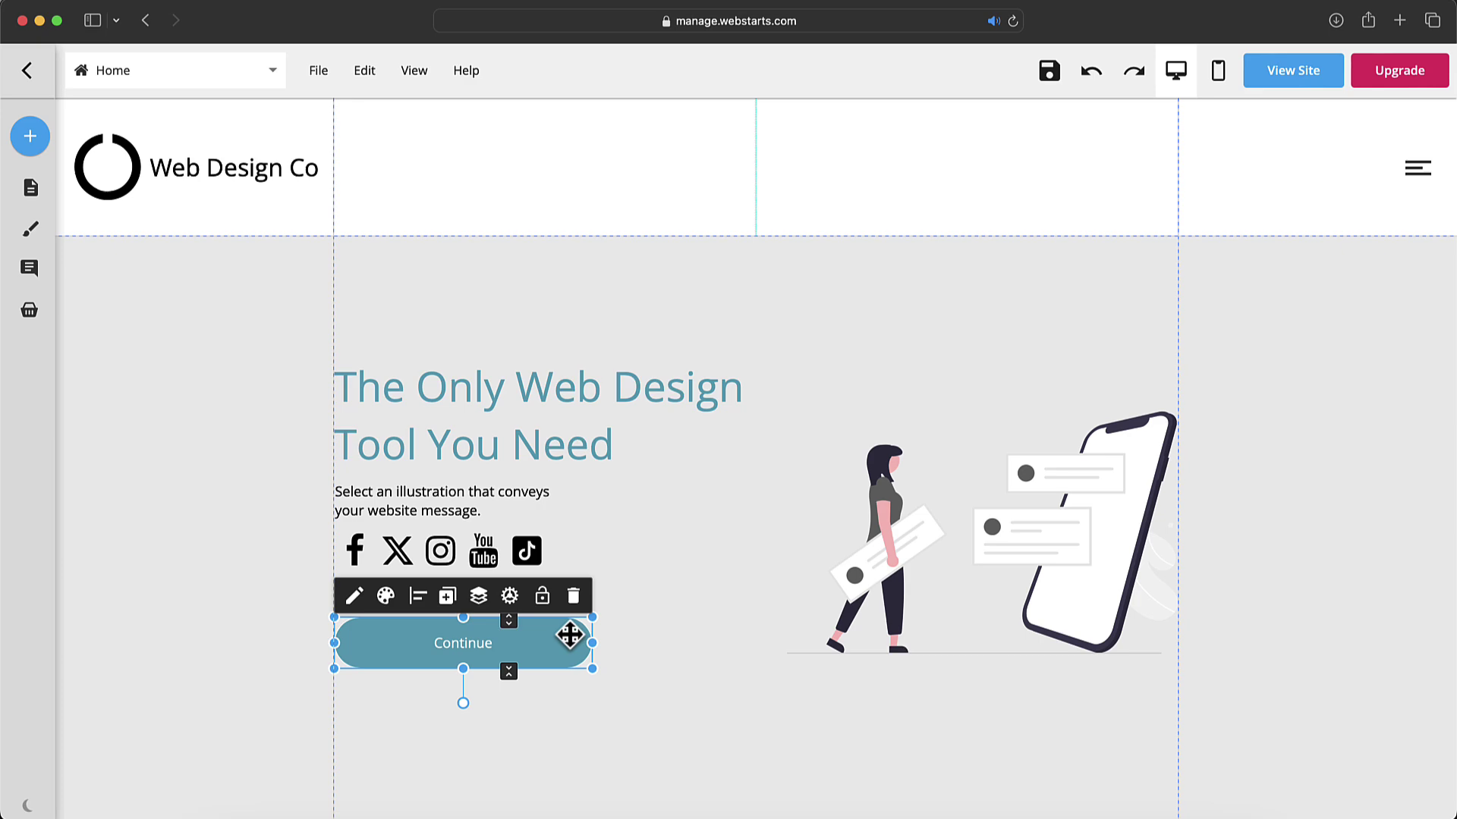
{"action": "left_click", "coordinate": [510, 597]}
{"action": "left_click", "coordinate": [1389, 400]}
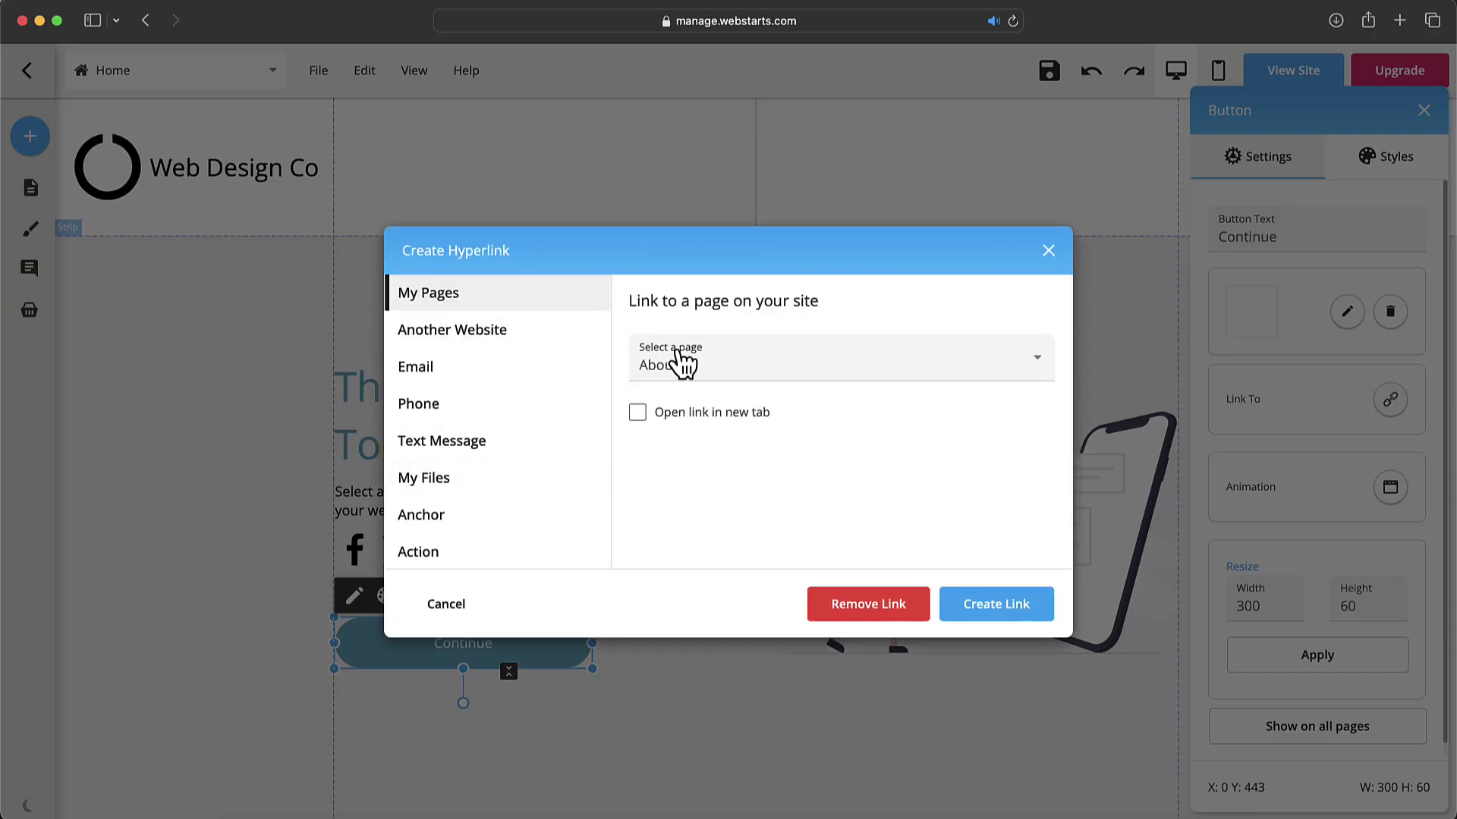
{"action": "left_click", "coordinate": [683, 363]}
{"action": "left_click", "coordinate": [709, 479]}
{"action": "left_click", "coordinate": [986, 616]}
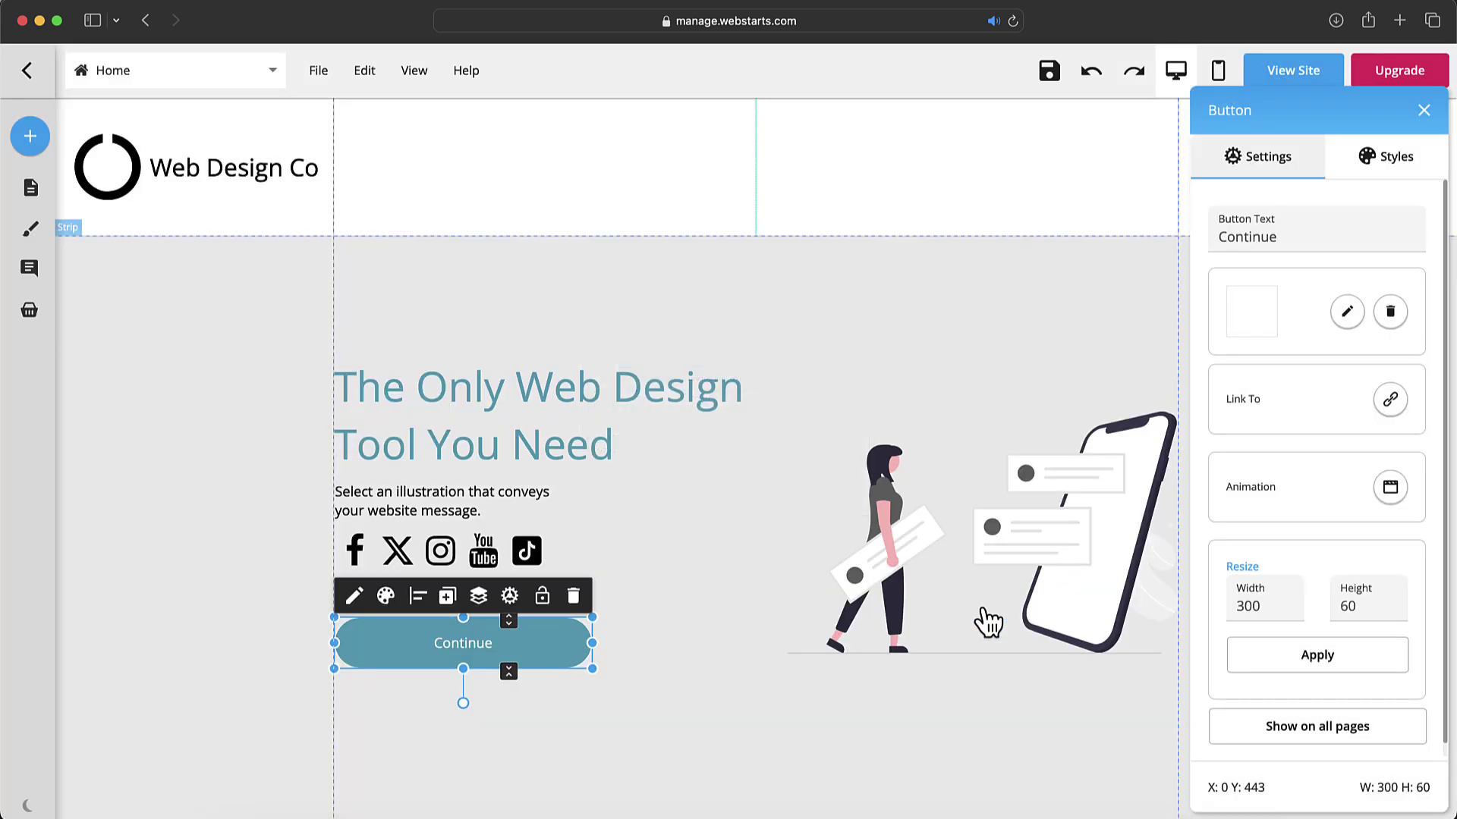
Save the Home page, preview the live site, then close the preview tab
{"action": "left_click", "coordinate": [1424, 110]}
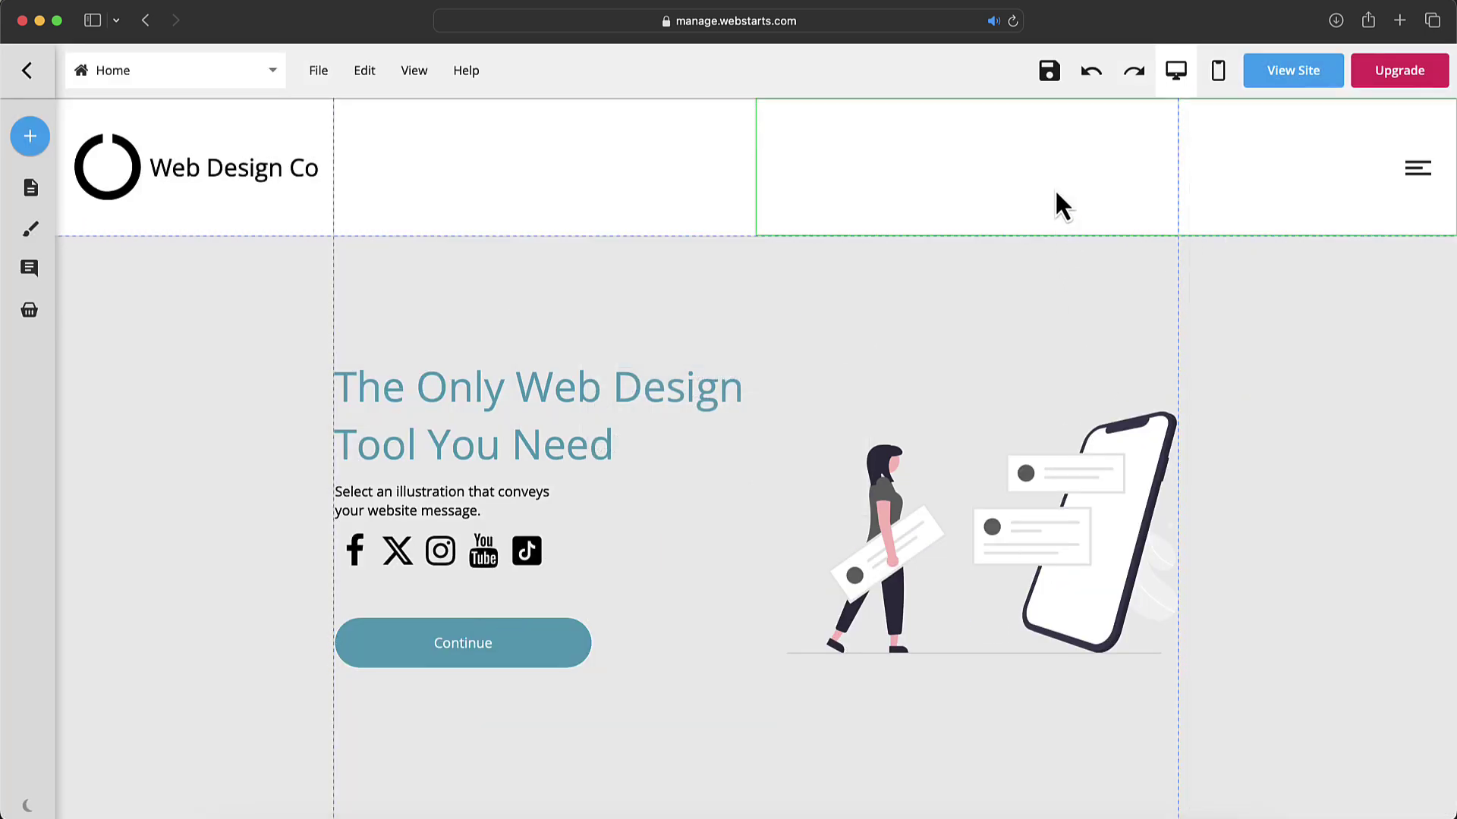
{"action": "left_click", "coordinate": [1050, 72]}
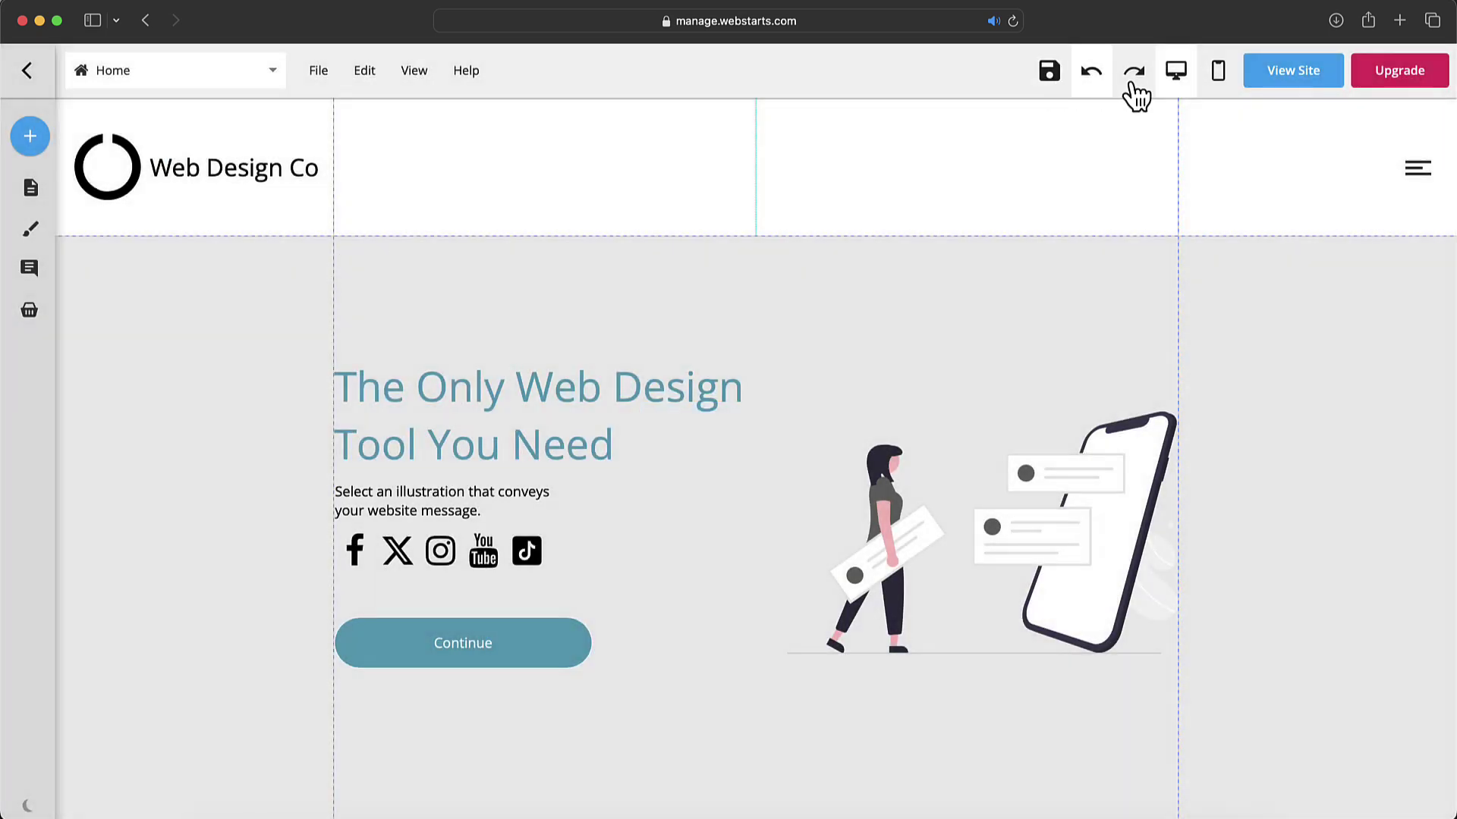
{"action": "left_click", "coordinate": [1265, 76]}
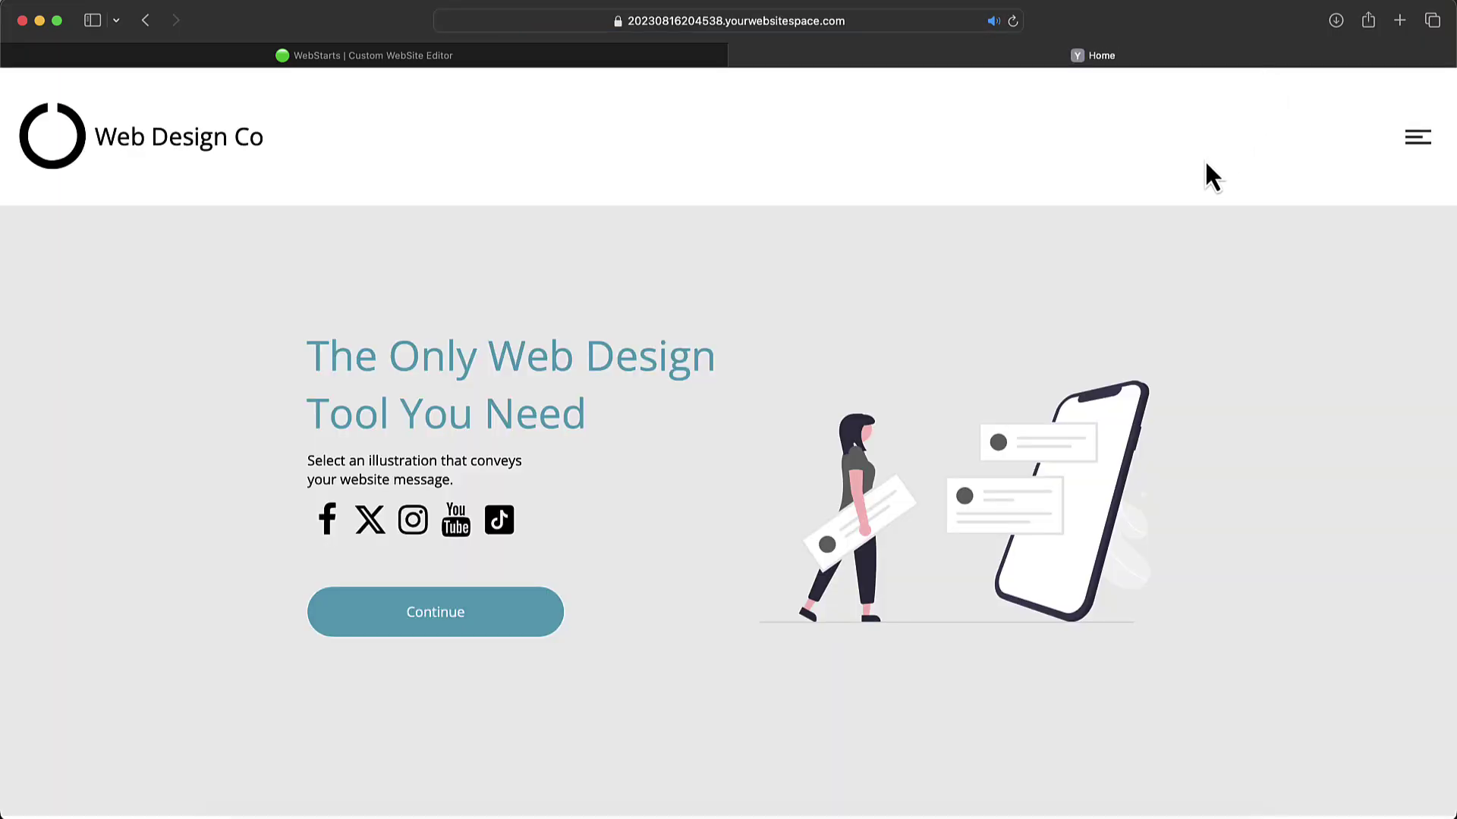
{"action": "key", "text": "super+w"}
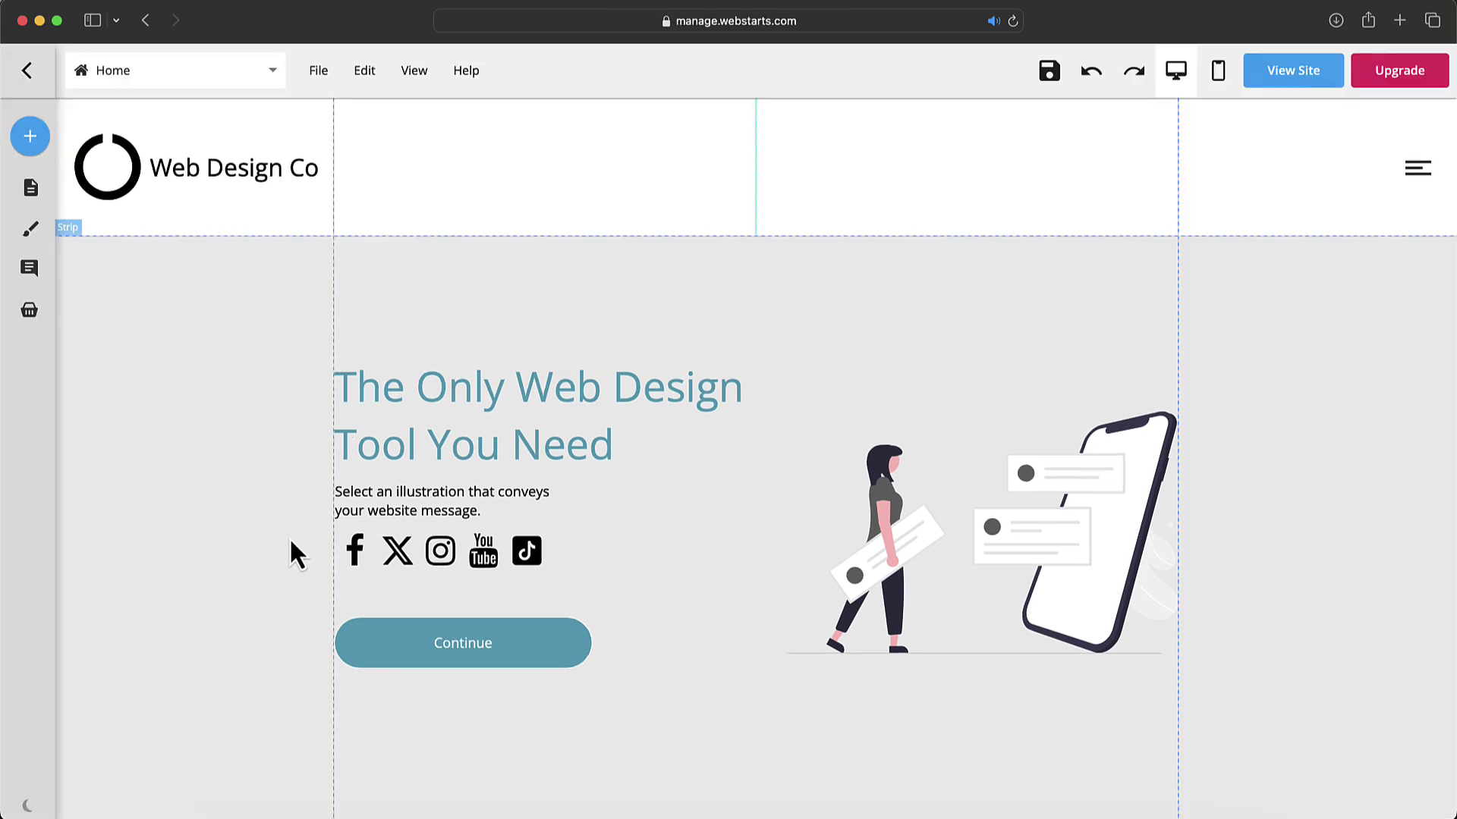
Return from the editor to the site dashboard and scroll down its tiles
{"action": "mouse_move", "coordinate": [38, 95]}
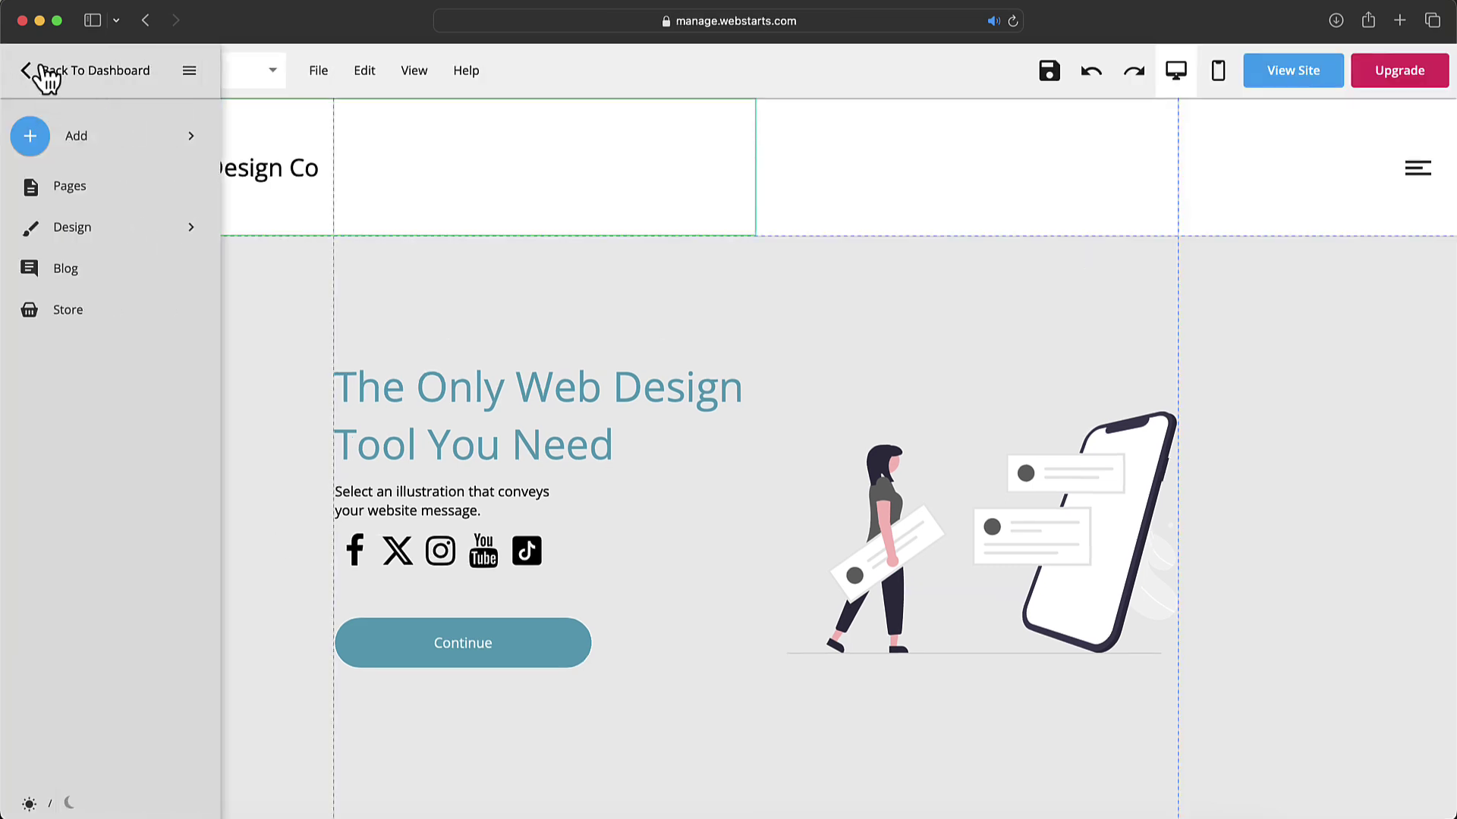
{"action": "left_click", "coordinate": [41, 68]}
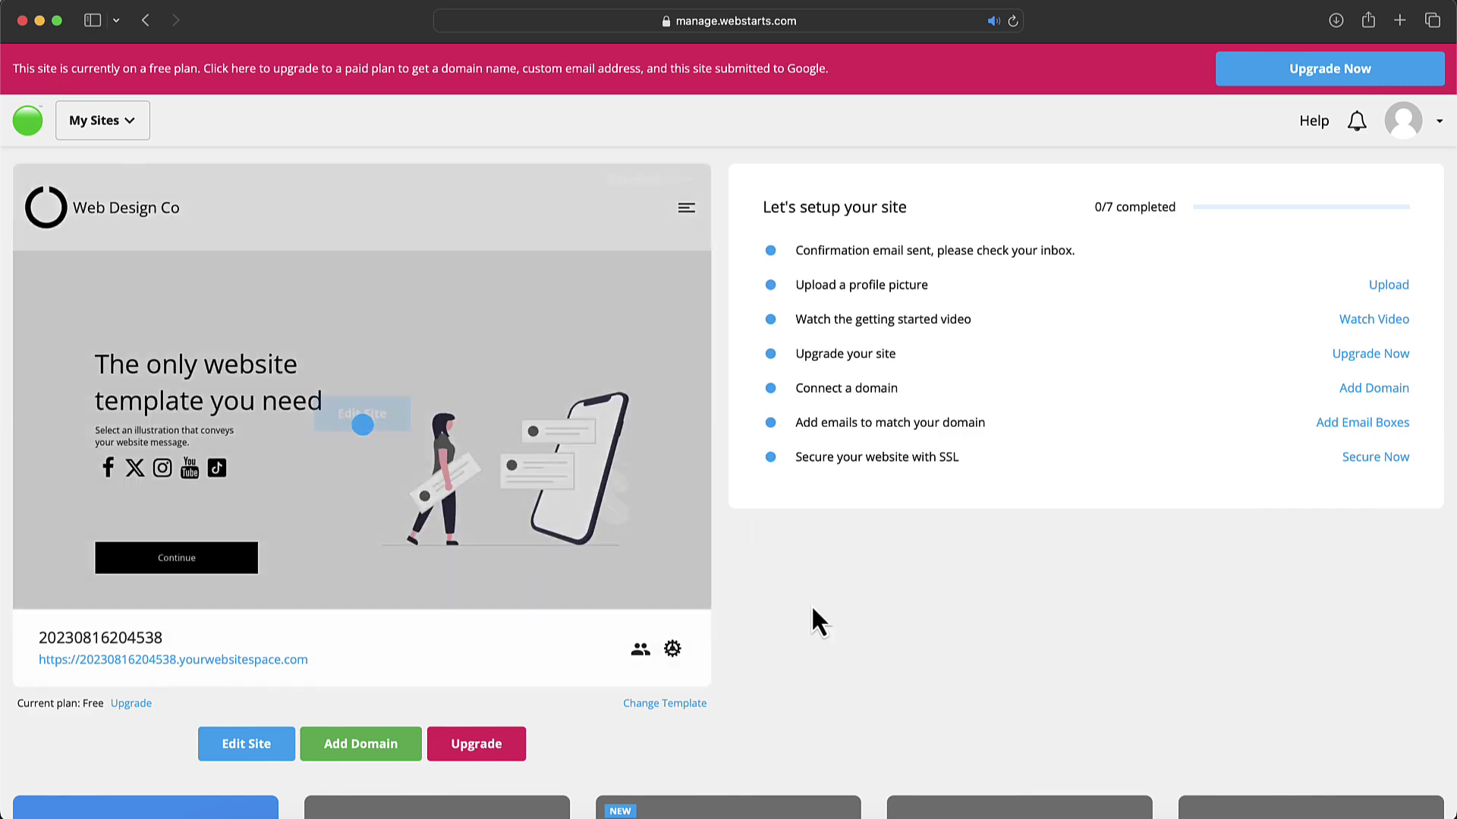
{"action": "scroll", "coordinate": [801, 631], "scroll_direction": "down", "scroll_amount": 3}
{"action": "scroll", "coordinate": [803, 633], "scroll_direction": "down", "scroll_amount": 4}
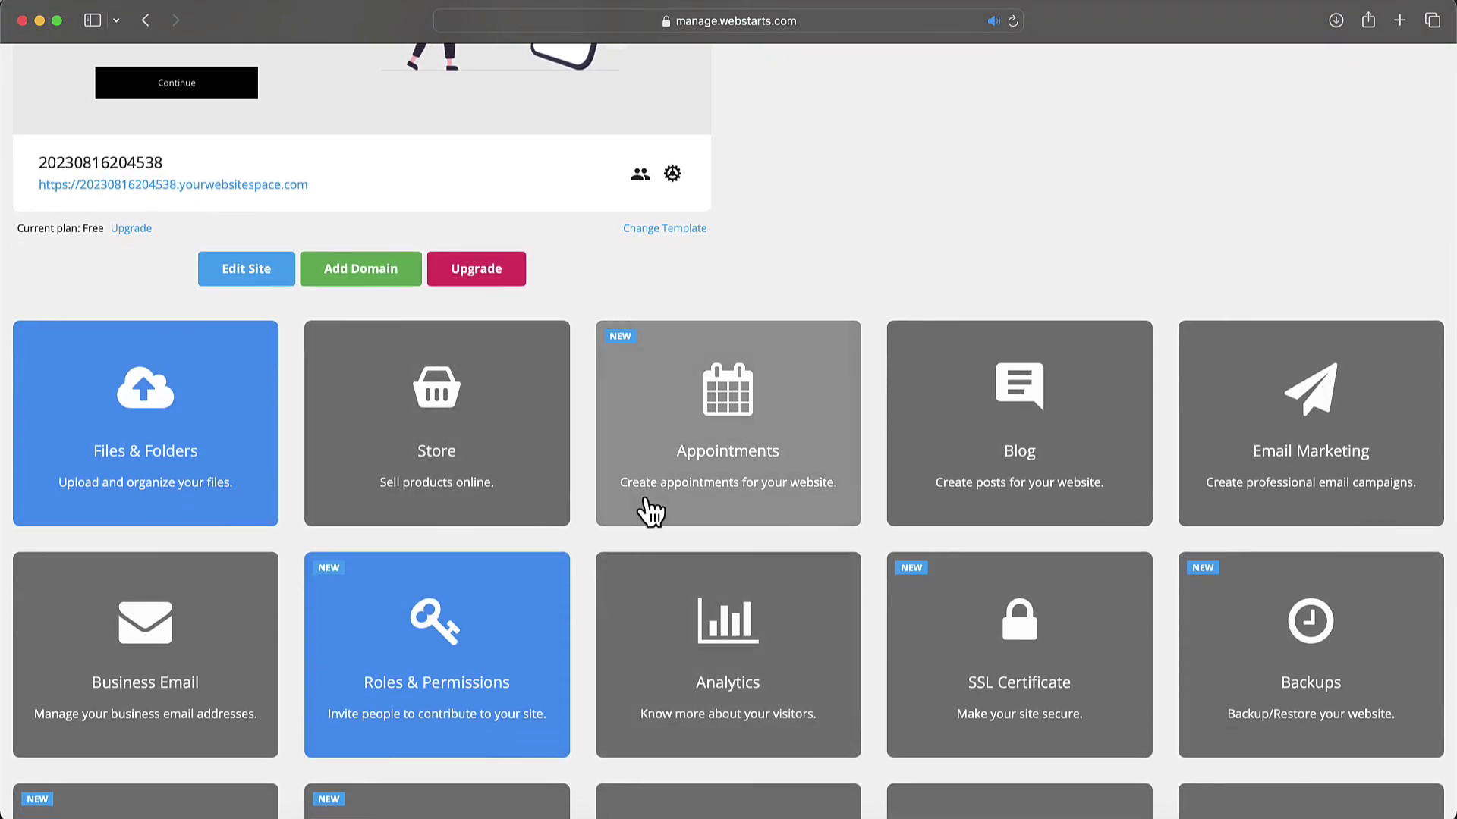
Open the Store tile, begin a new product, then close Manage Store without adding it
{"action": "left_click", "coordinate": [561, 522]}
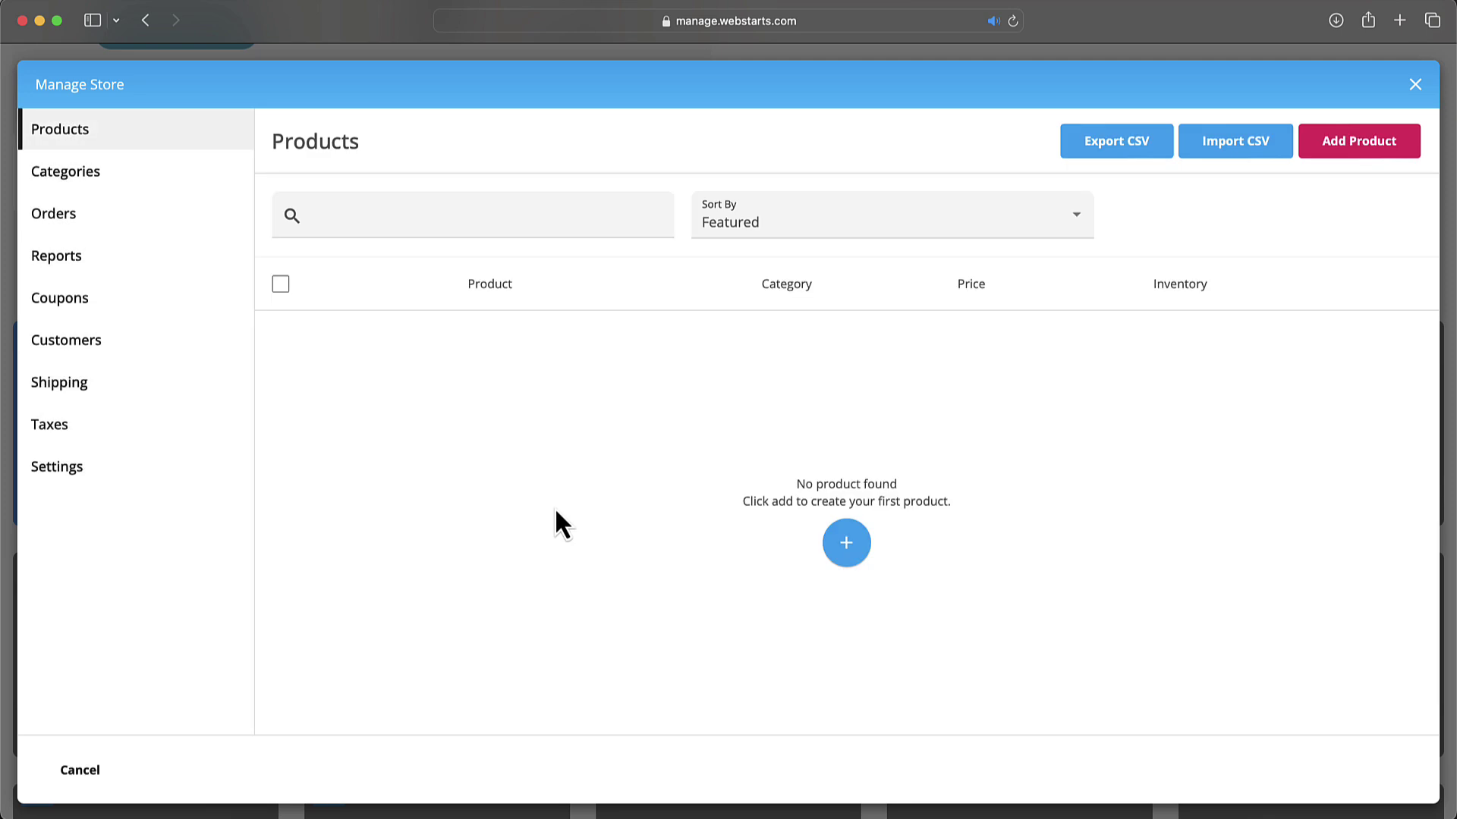
{"action": "left_click", "coordinate": [835, 545]}
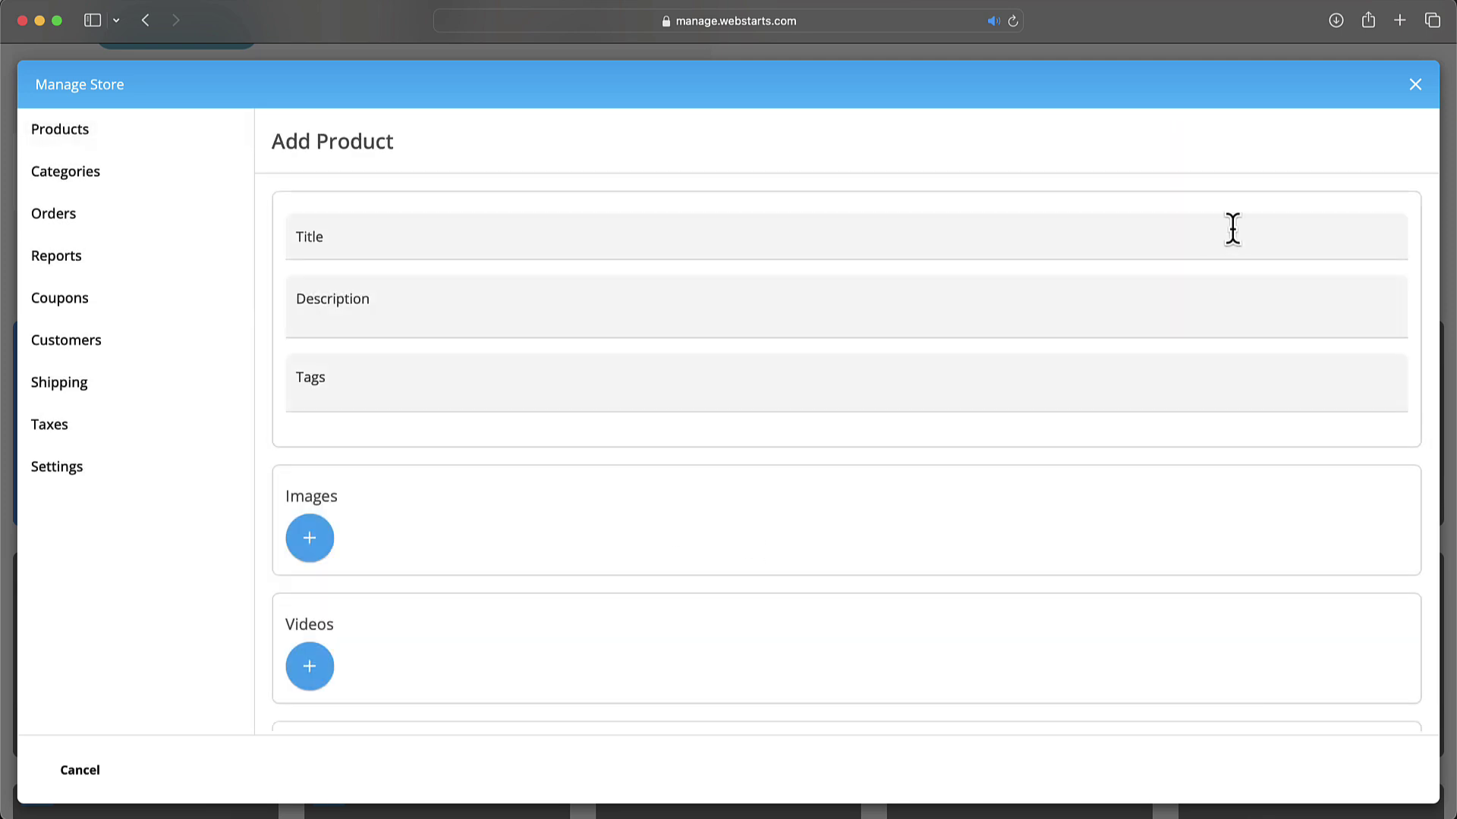
{"action": "left_click", "coordinate": [1416, 85]}
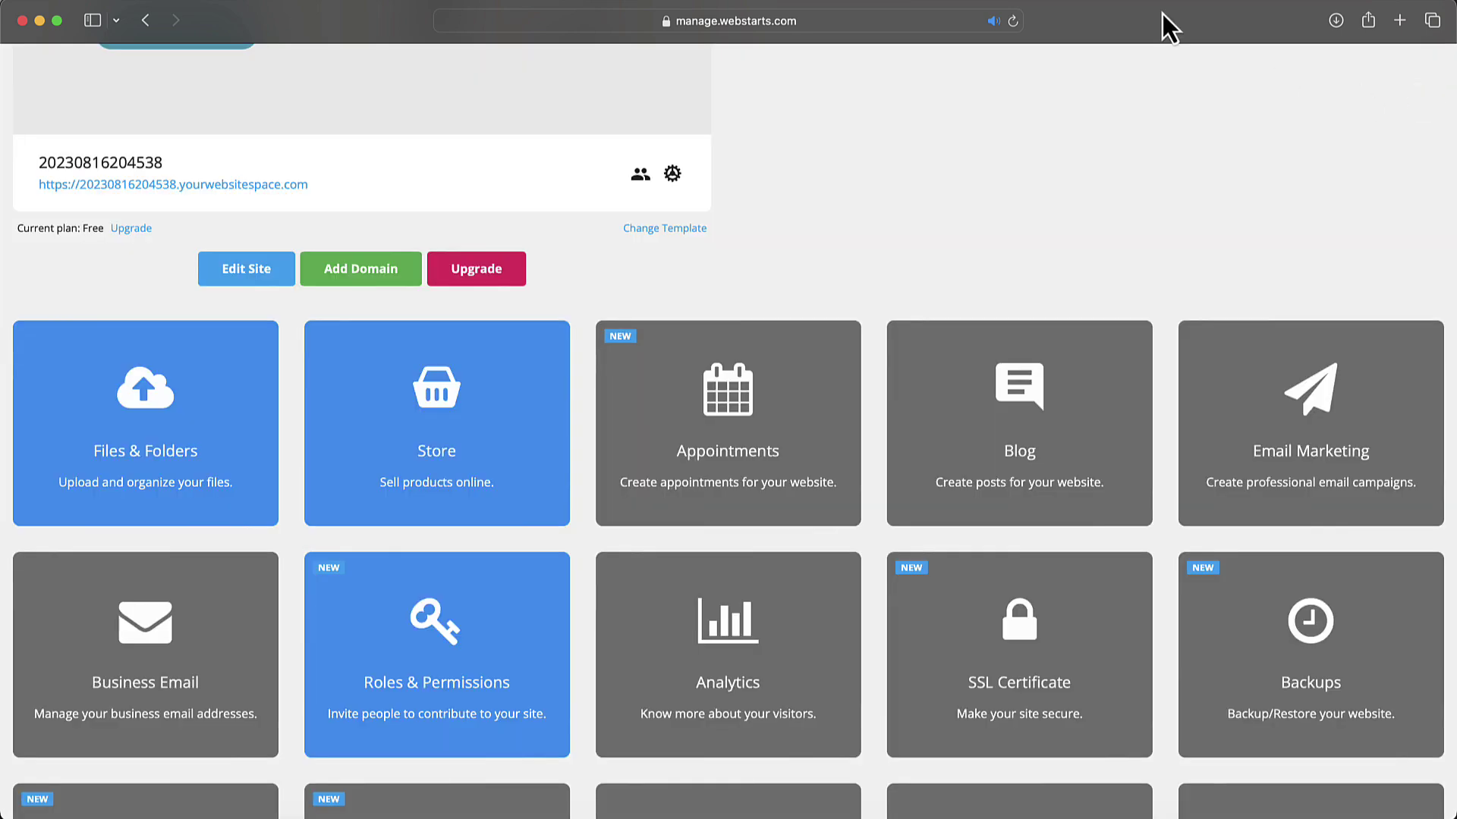
{"action": "scroll", "coordinate": [559, 203], "scroll_direction": "down", "scroll_amount": 1}
{"action": "scroll", "coordinate": [560, 203], "scroll_direction": "up", "scroll_amount": 5}
{"action": "scroll", "coordinate": [559, 203], "scroll_direction": "up", "scroll_amount": 2}
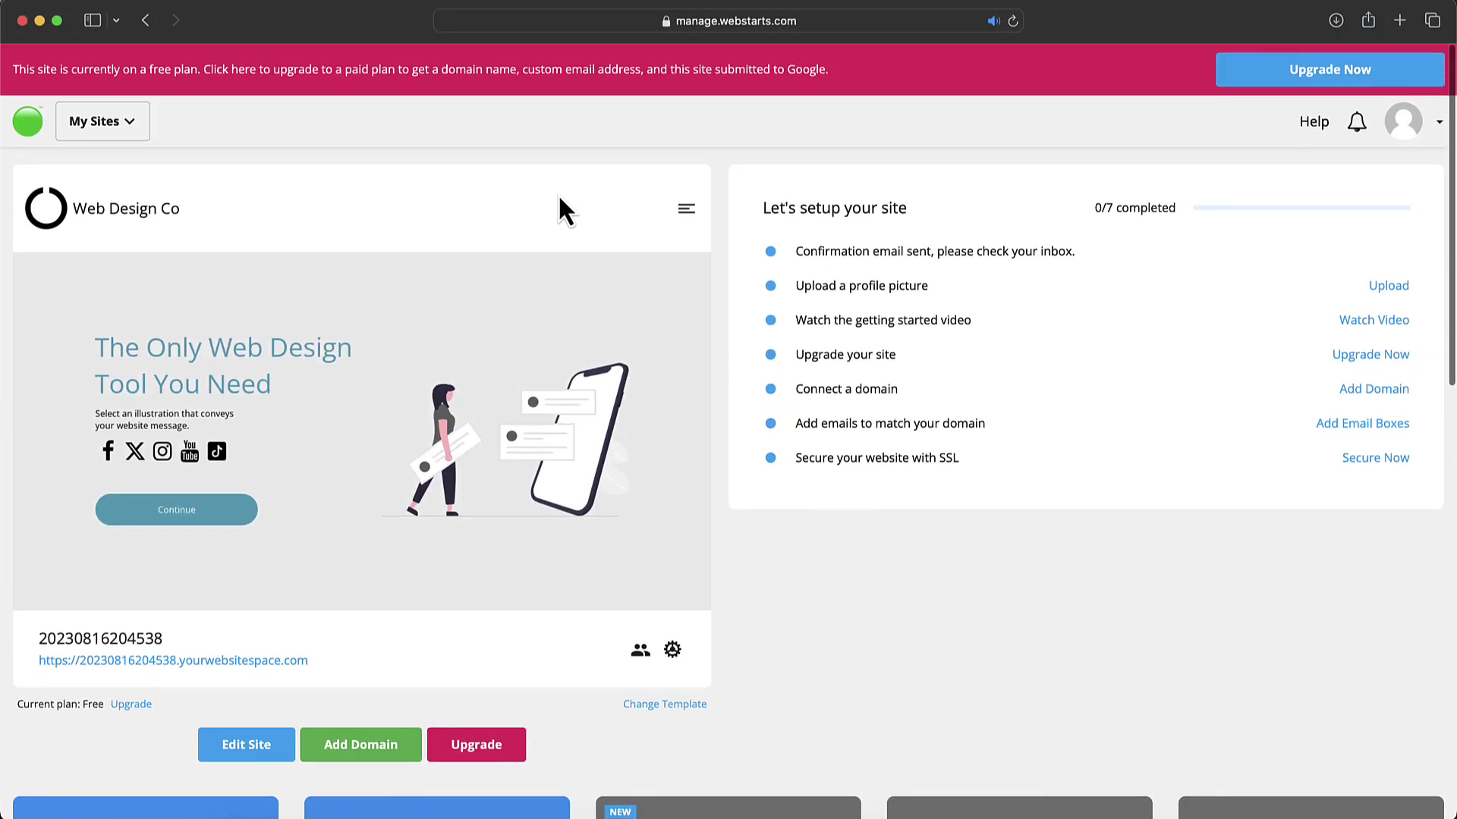
Search whether the domain myveryownwebdesigncompanyone.com is available
{"action": "left_click", "coordinate": [366, 734]}
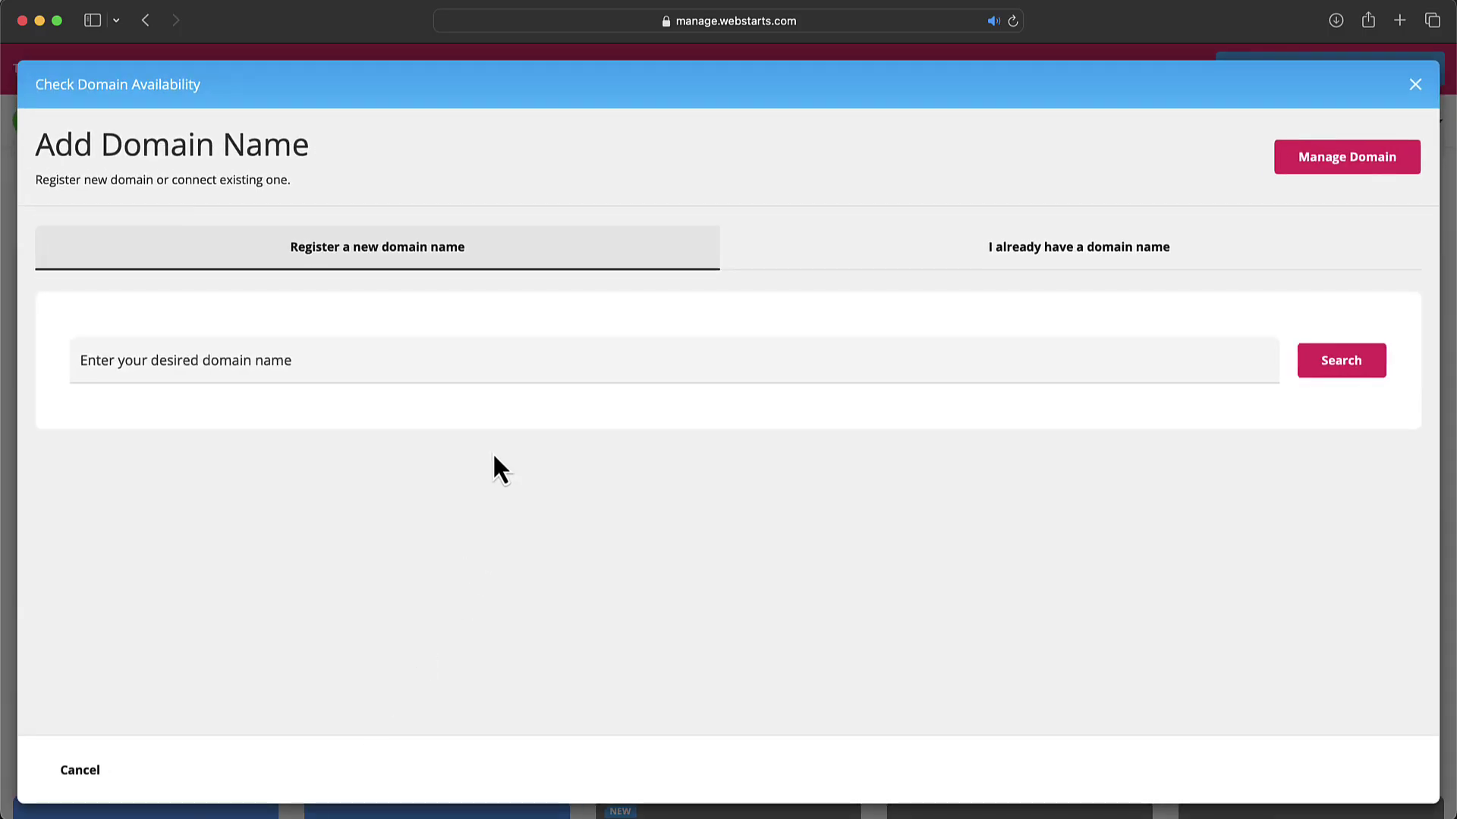
{"action": "left_click", "coordinate": [515, 358]}
{"action": "type", "text": "myv"}
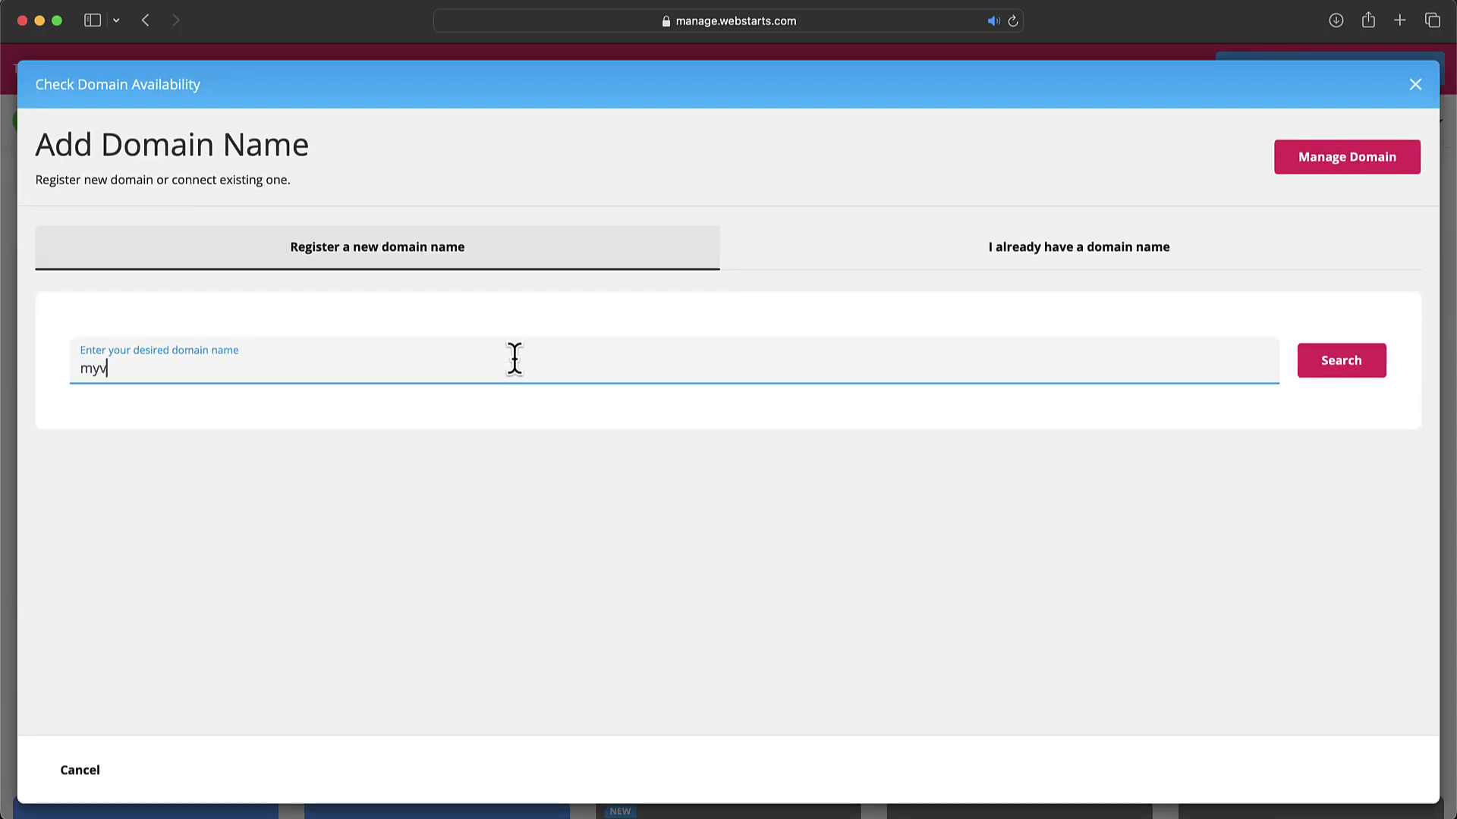
{"action": "type", "text": "eryownwebdesigncomp"}
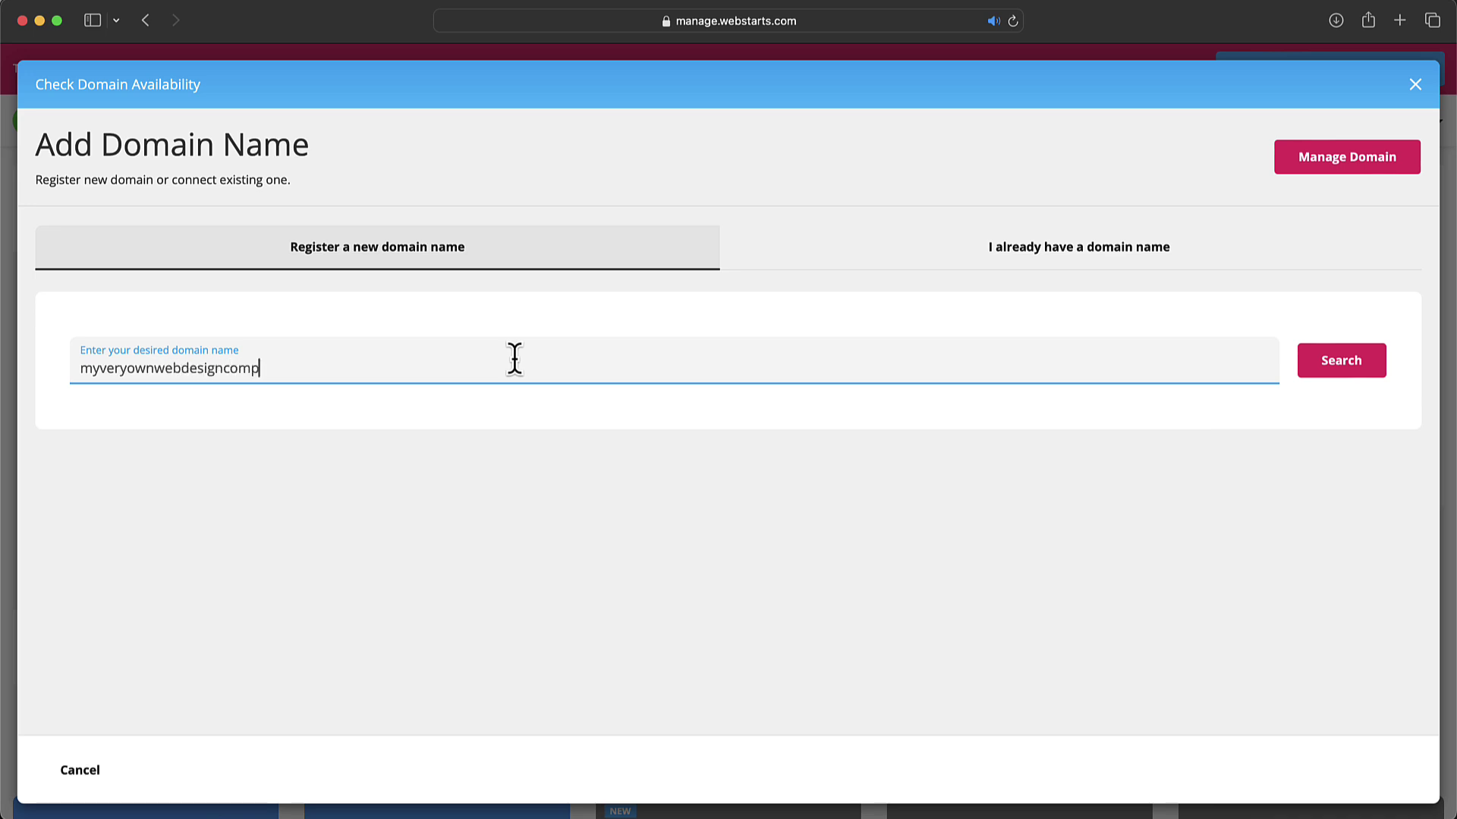
{"action": "type", "text": "anyone.com"}
{"action": "left_click", "coordinate": [1361, 363]}
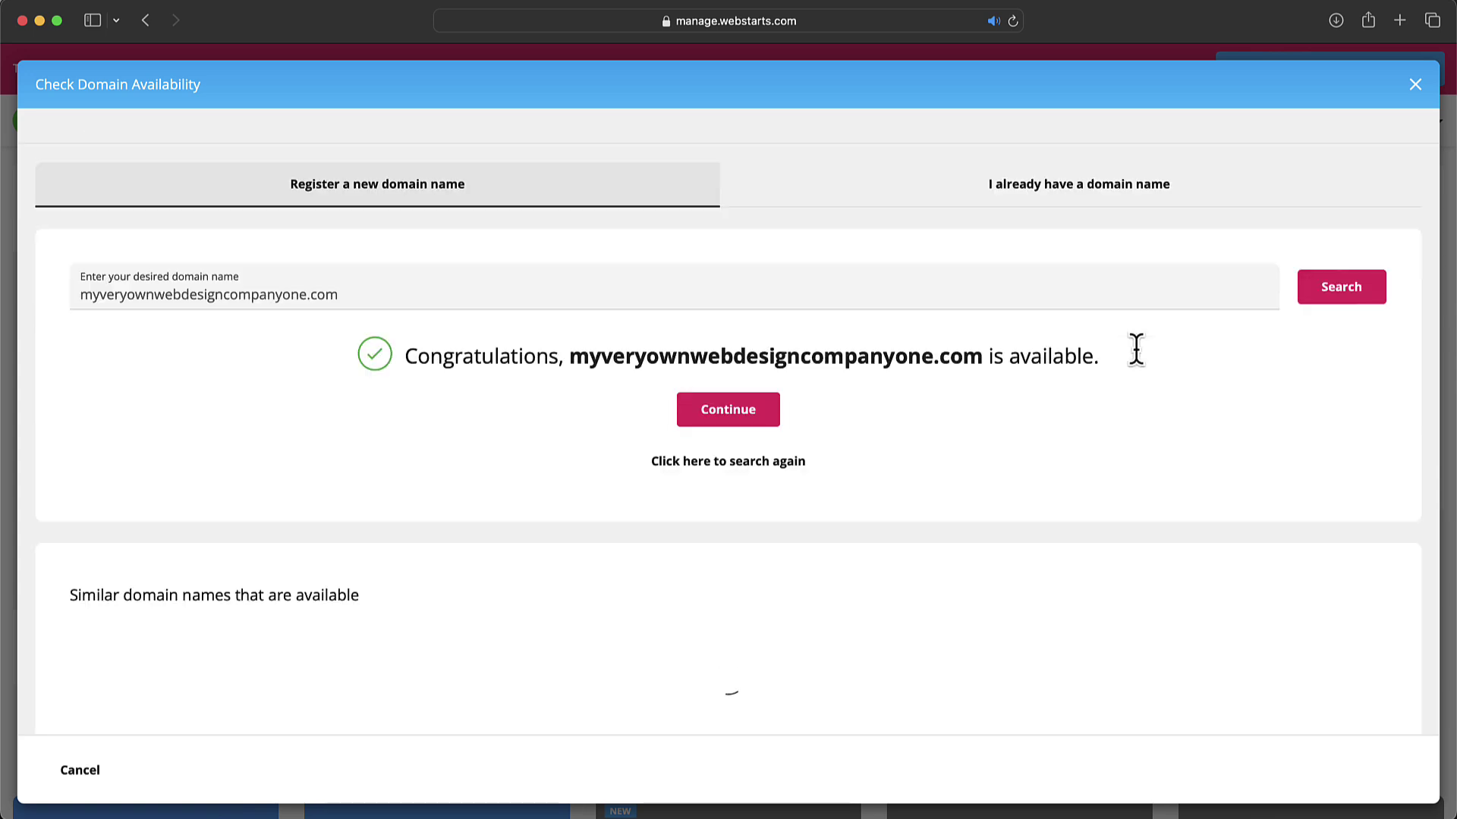
Continue with the available domain, select the Pro Plus plan, then close the checkout
{"action": "left_click", "coordinate": [759, 416]}
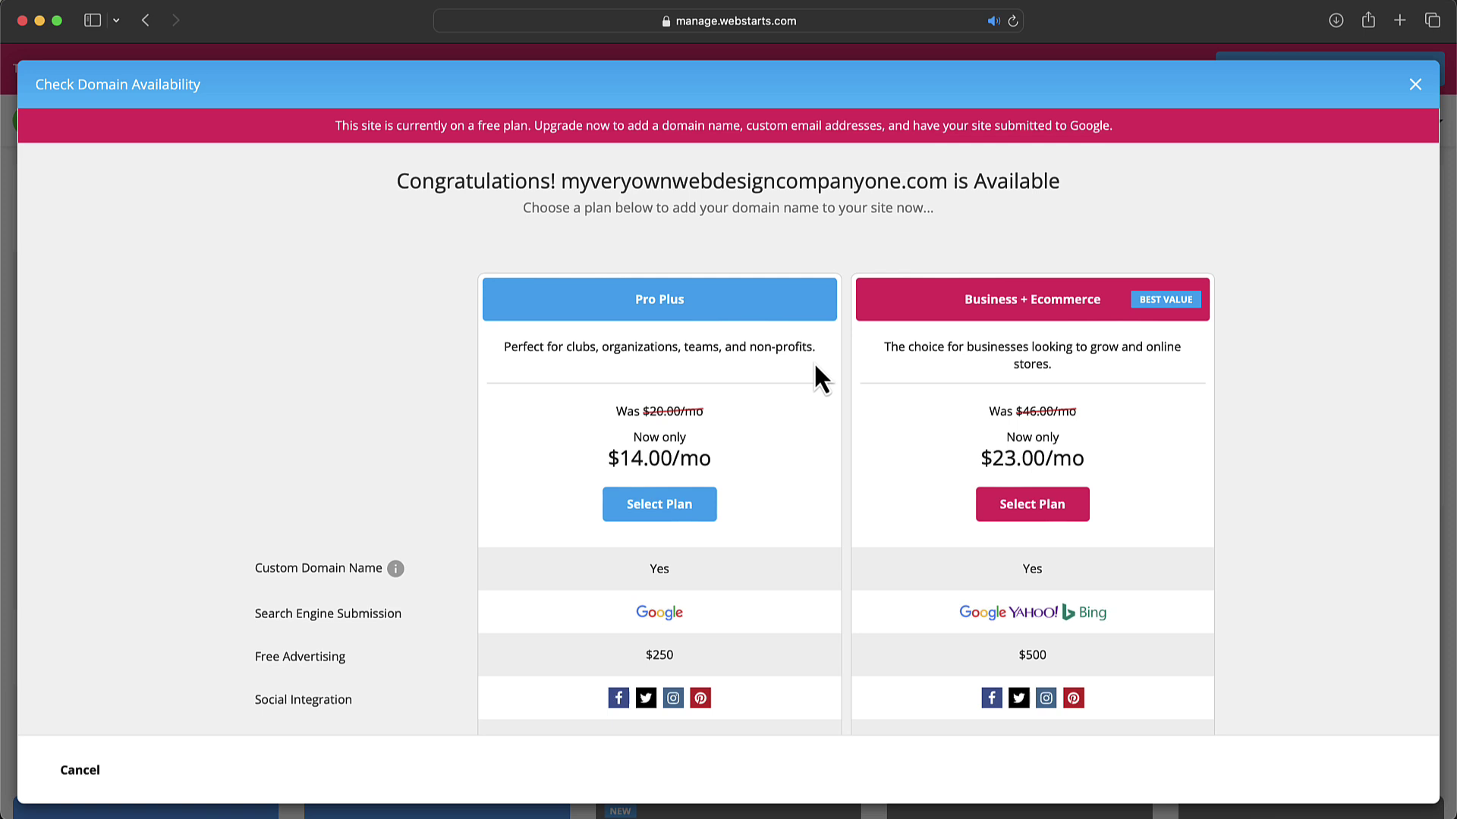
{"action": "left_click", "coordinate": [682, 506]}
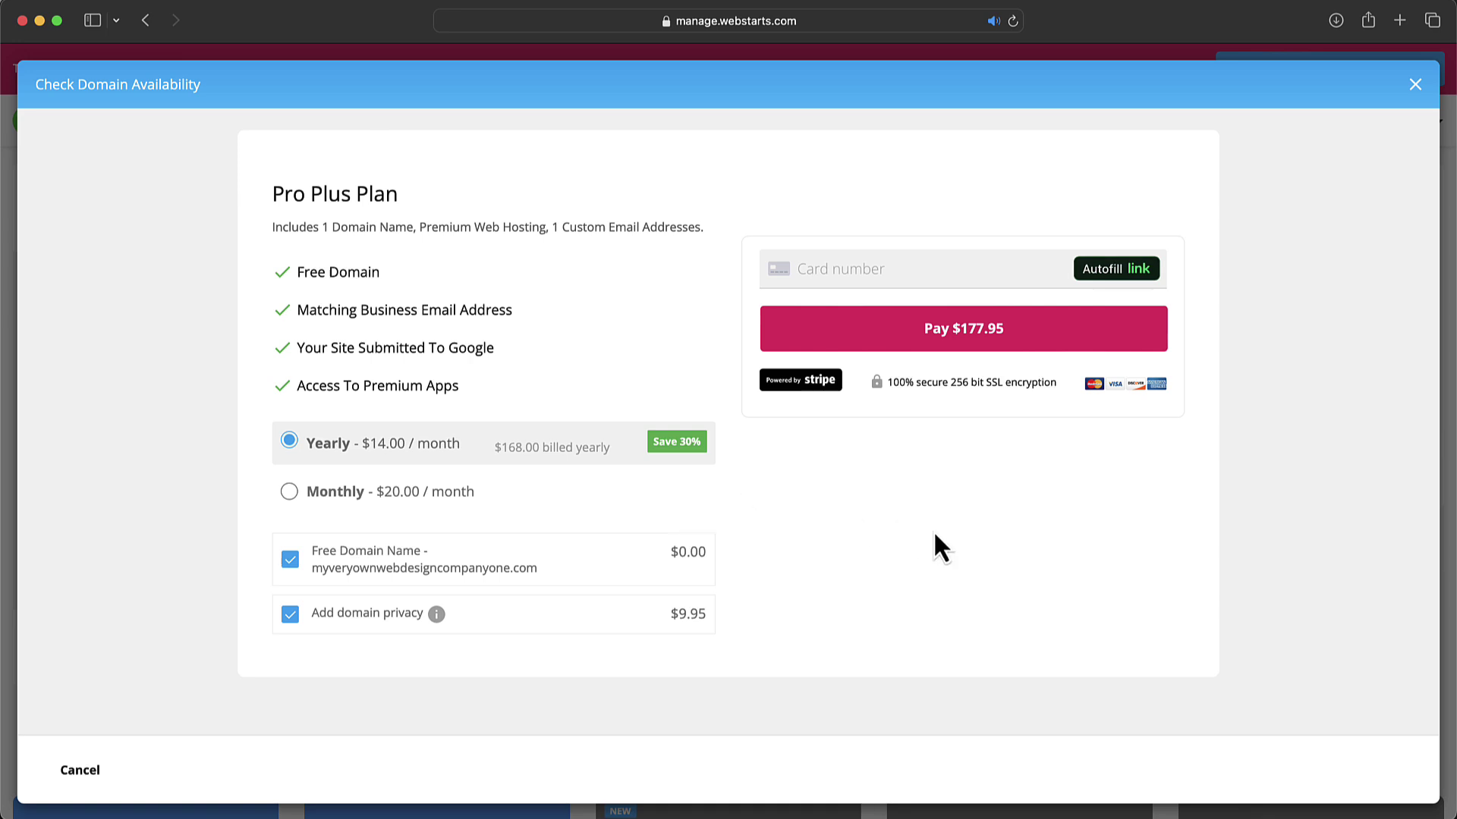
{"action": "left_click", "coordinate": [1416, 86]}
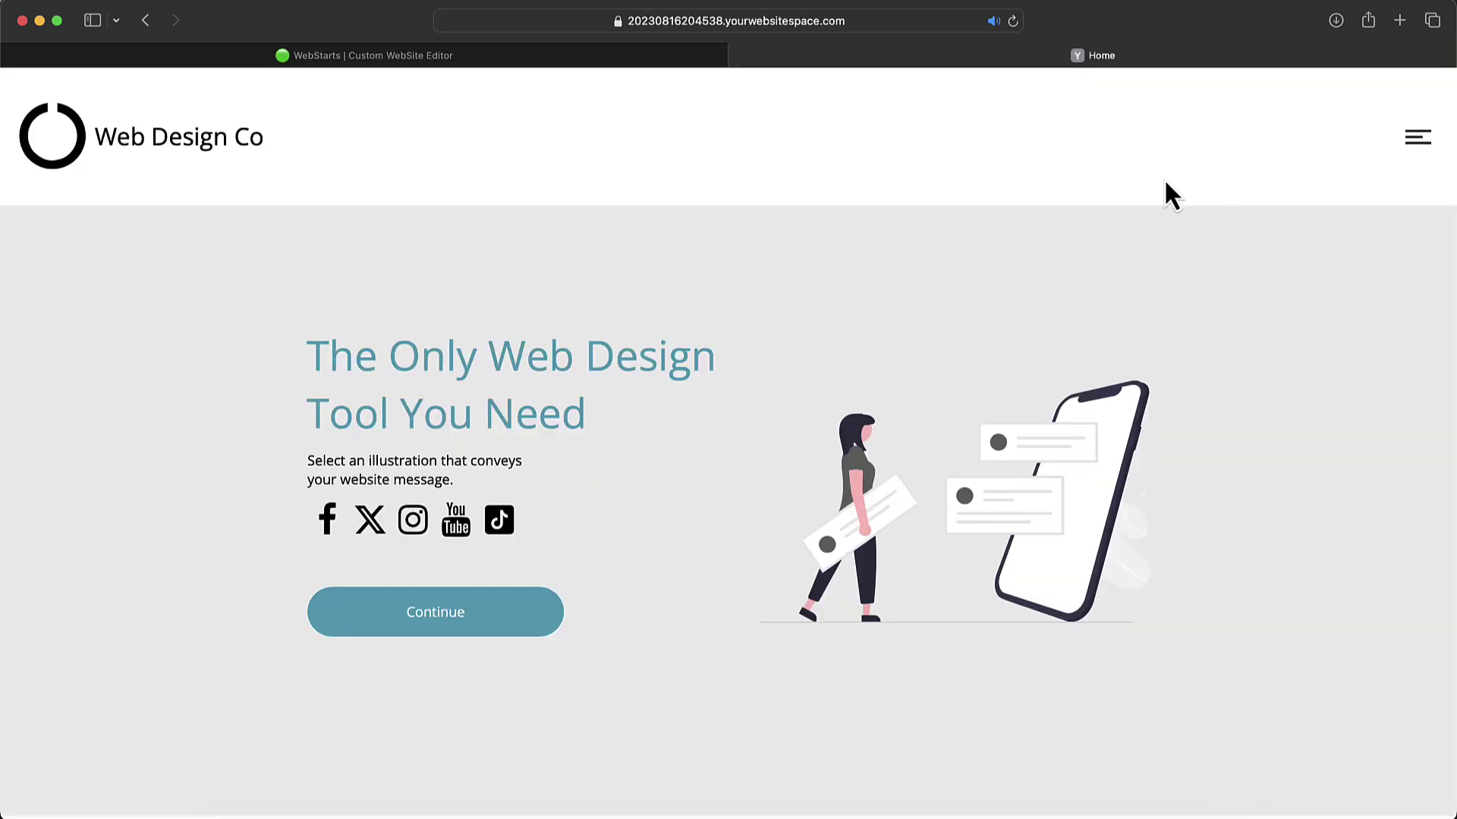